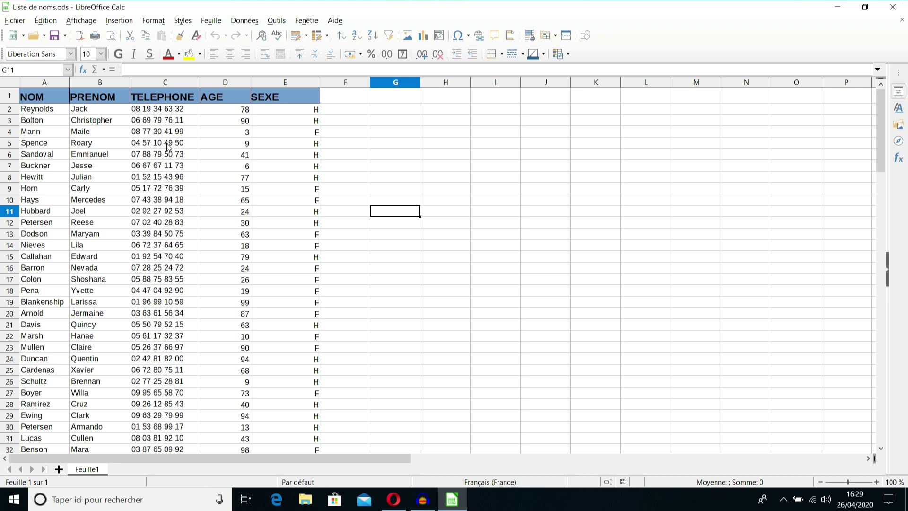
Step: Look over the name list's columns and browse through its records down past row 100
{"action": "left_click", "coordinate": [62, 121]}
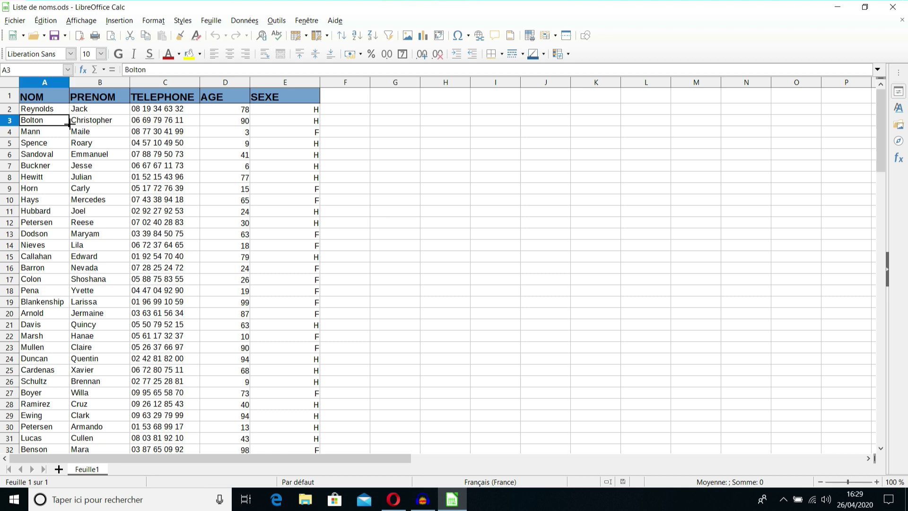
{"action": "left_click", "coordinate": [115, 112]}
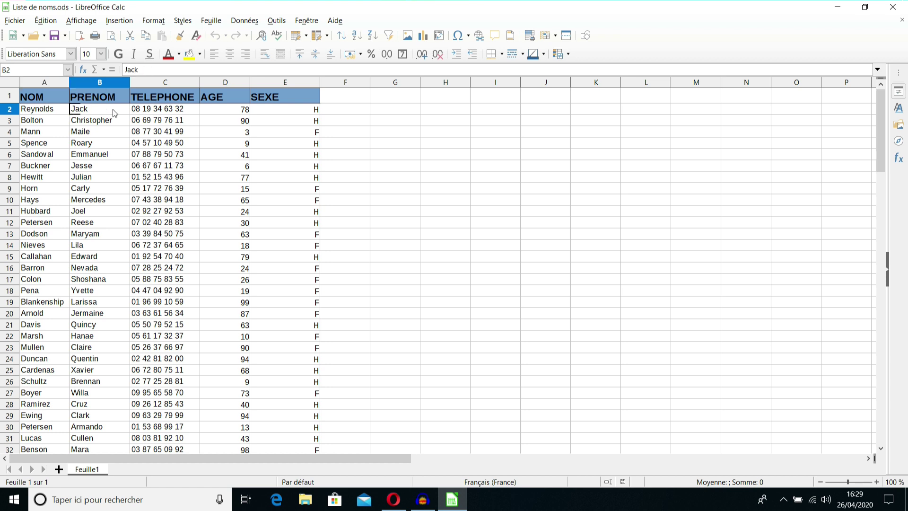
{"action": "key", "text": "ctrl+Home"}
{"action": "key", "text": "Right"}
{"action": "key", "text": "Right"}
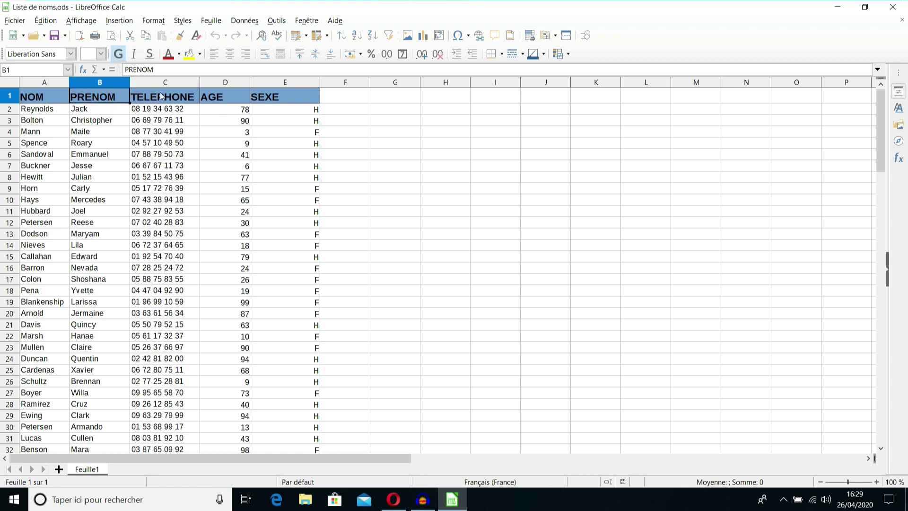
{"action": "key", "text": "Right"}
{"action": "left_click", "coordinate": [287, 96]}
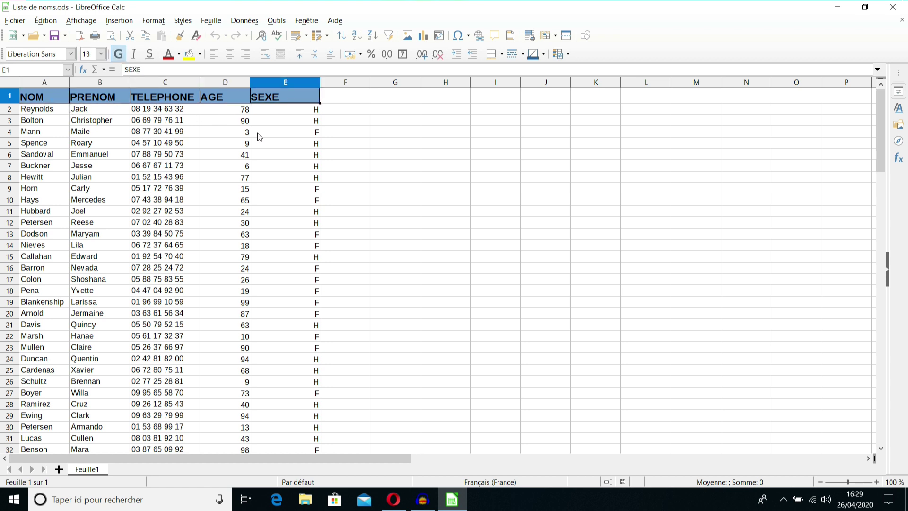
{"action": "scroll", "coordinate": [86, 131], "scroll_direction": "down", "scroll_amount": 20}
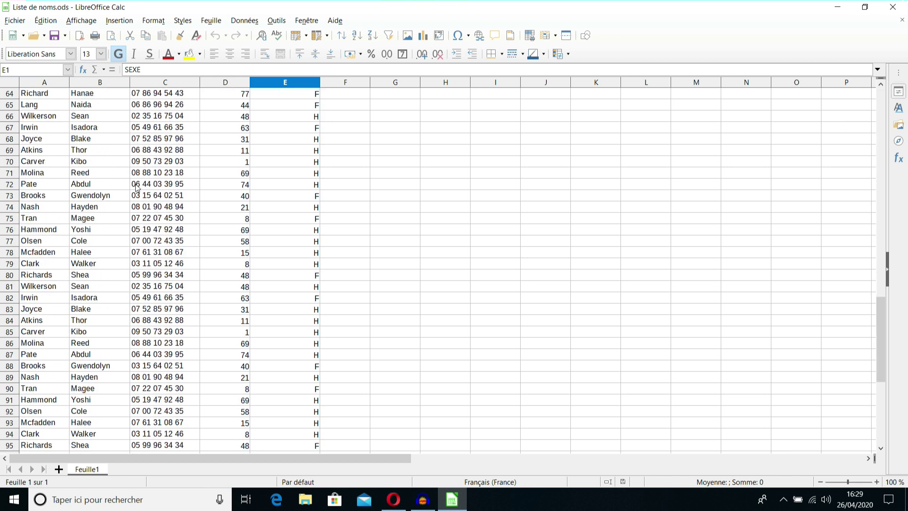
{"action": "scroll", "coordinate": [55, 244], "scroll_direction": "up", "scroll_amount": 14}
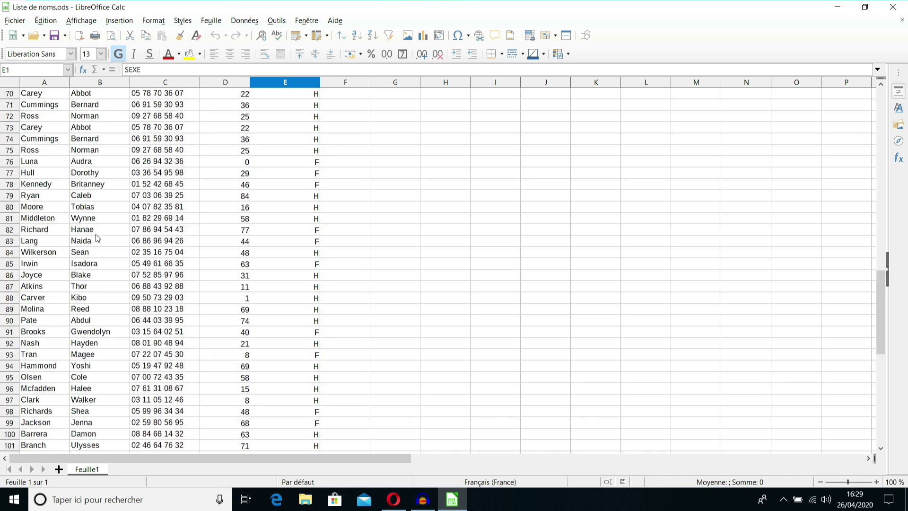
{"action": "scroll", "coordinate": [97, 238], "scroll_direction": "up", "scroll_amount": 15}
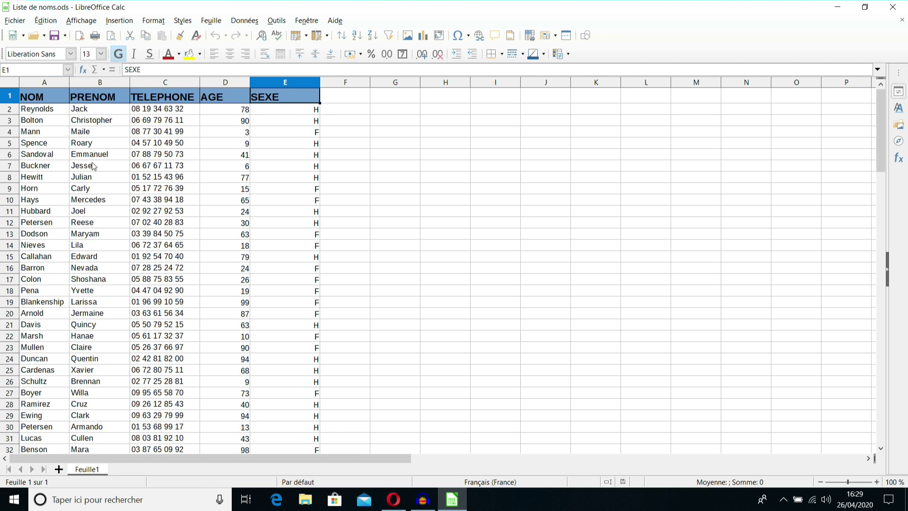
{"action": "left_click", "coordinate": [93, 166]}
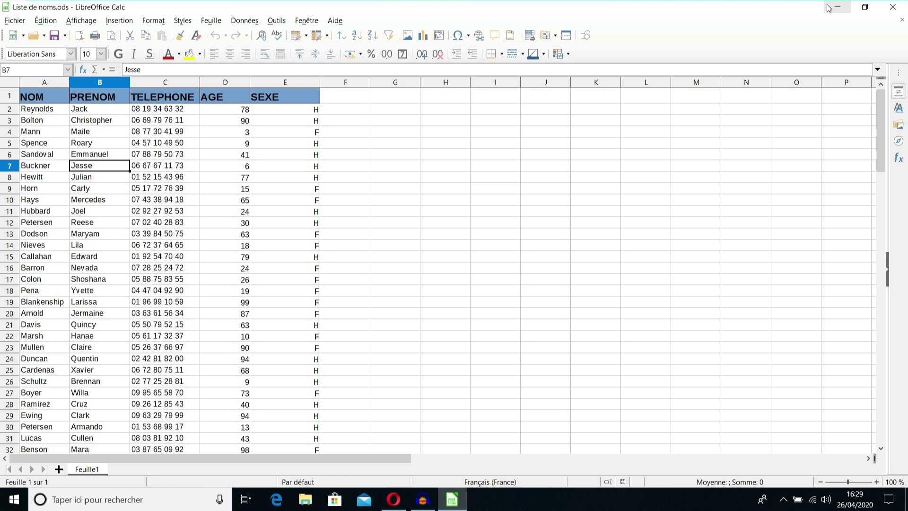
{"action": "left_click", "coordinate": [513, 176]}
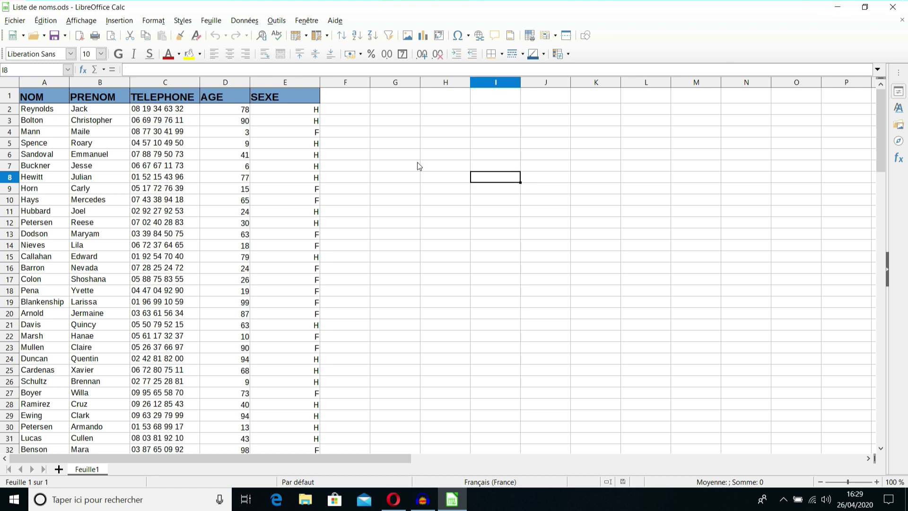
Step: Examine the header row's column titles from NOM to SEXE
{"action": "left_click", "coordinate": [65, 102]}
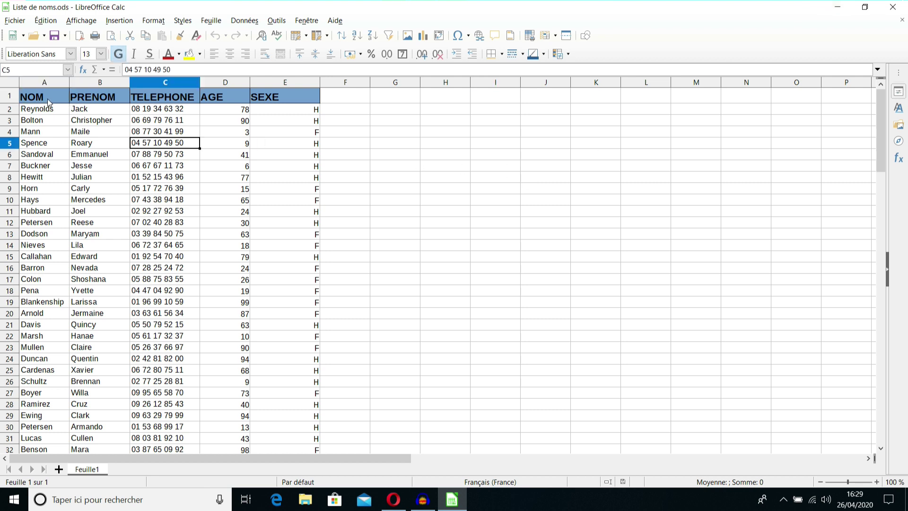
{"action": "left_click", "coordinate": [83, 98]}
{"action": "left_click", "coordinate": [154, 98]}
{"action": "left_click", "coordinate": [224, 98]}
{"action": "left_click", "coordinate": [272, 102]}
{"action": "left_click", "coordinate": [97, 121]}
{"action": "left_click", "coordinate": [63, 97]}
{"action": "left_click", "coordinate": [97, 97]}
{"action": "left_click", "coordinate": [157, 98]}
{"action": "left_click", "coordinate": [219, 99]}
{"action": "left_click", "coordinate": [267, 99]}
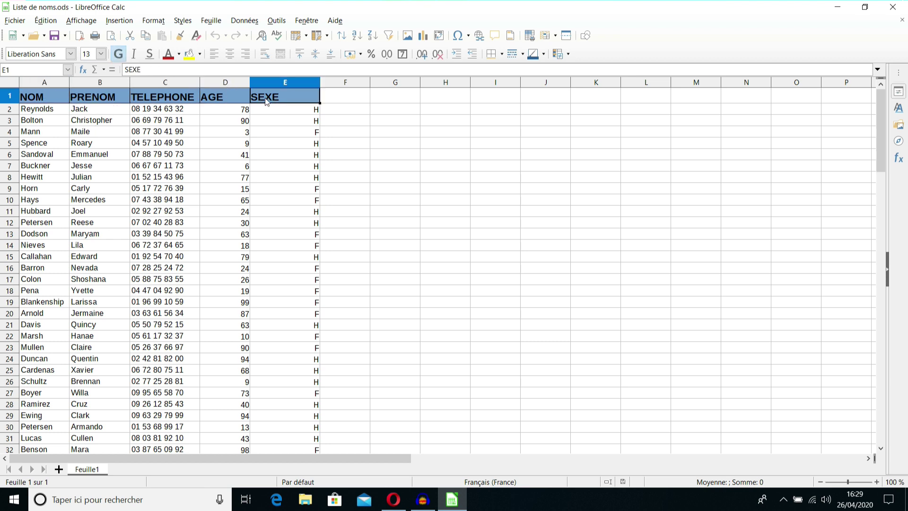
{"action": "left_click", "coordinate": [11, 96]}
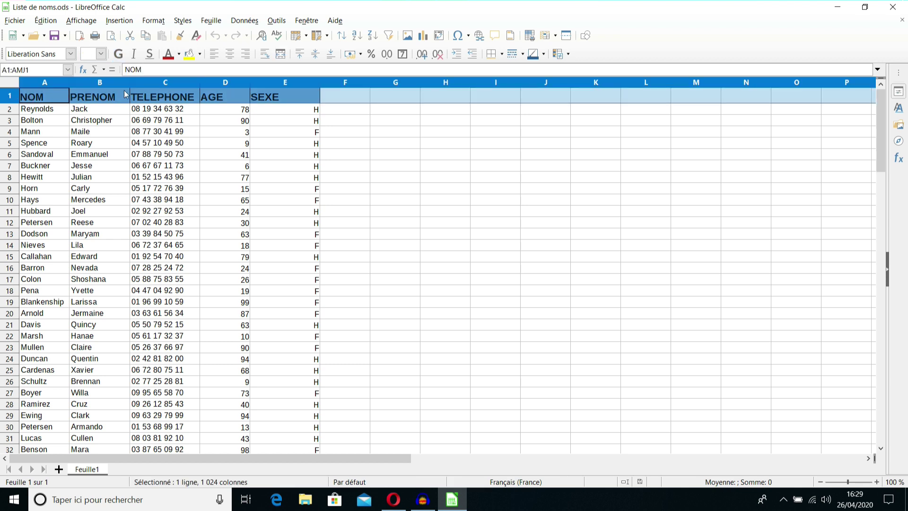
{"action": "left_click", "coordinate": [274, 100]}
{"action": "left_click", "coordinate": [303, 133]}
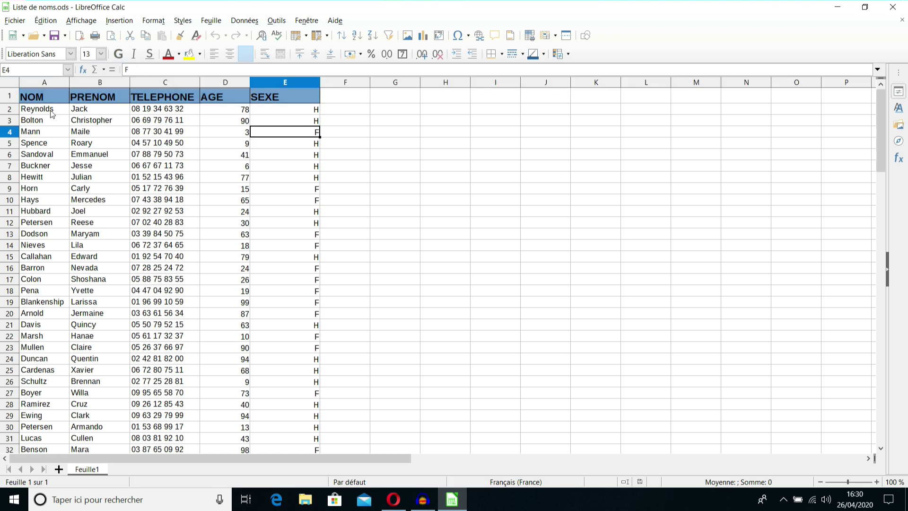
{"action": "left_click", "coordinate": [127, 144]}
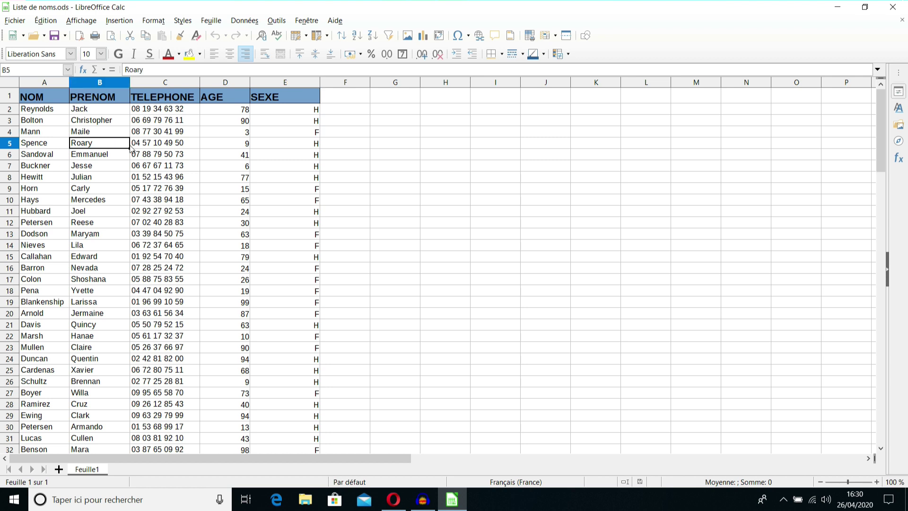
Step: Copy columns A to E of the name list in full, header row included
{"action": "left_click", "coordinate": [33, 87]}
{"action": "left_click_drag", "start_coordinate": [45, 82], "coordinate": [295, 75]}
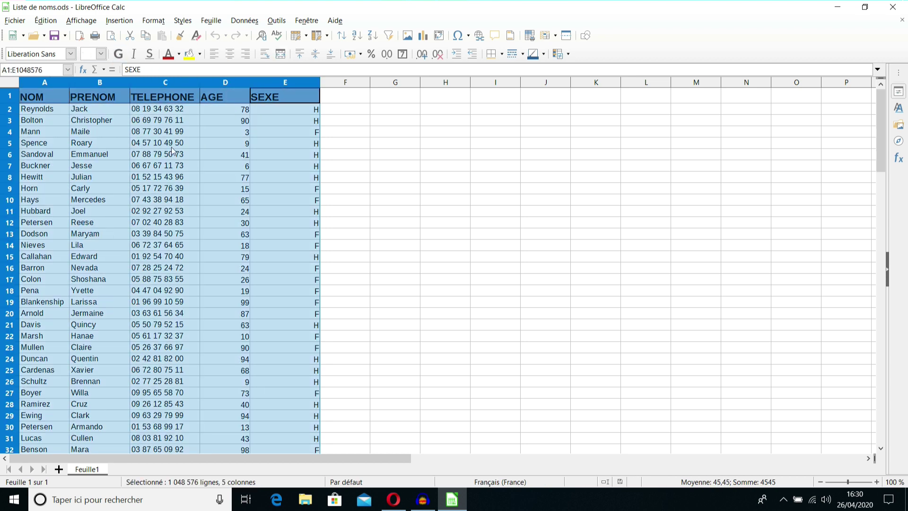
{"action": "right_click", "coordinate": [45, 81]}
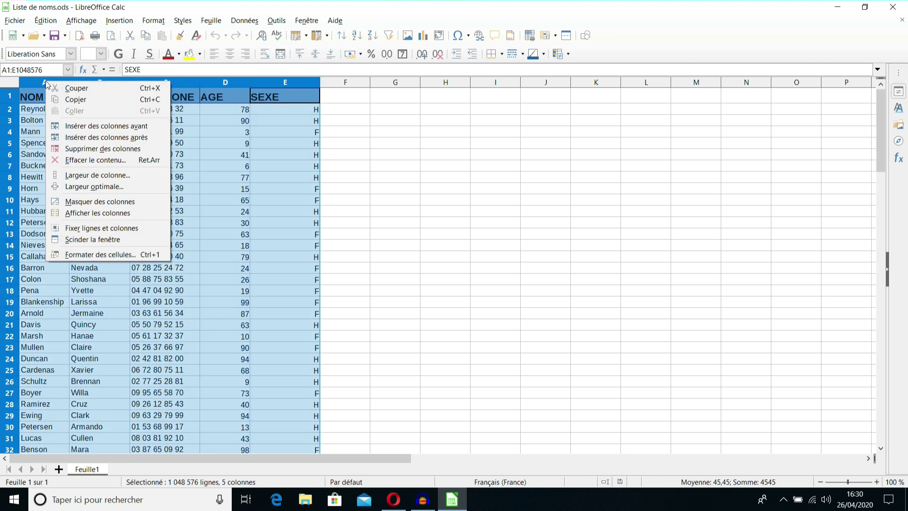
{"action": "left_click", "coordinate": [74, 100]}
{"action": "left_click", "coordinate": [45, 22]}
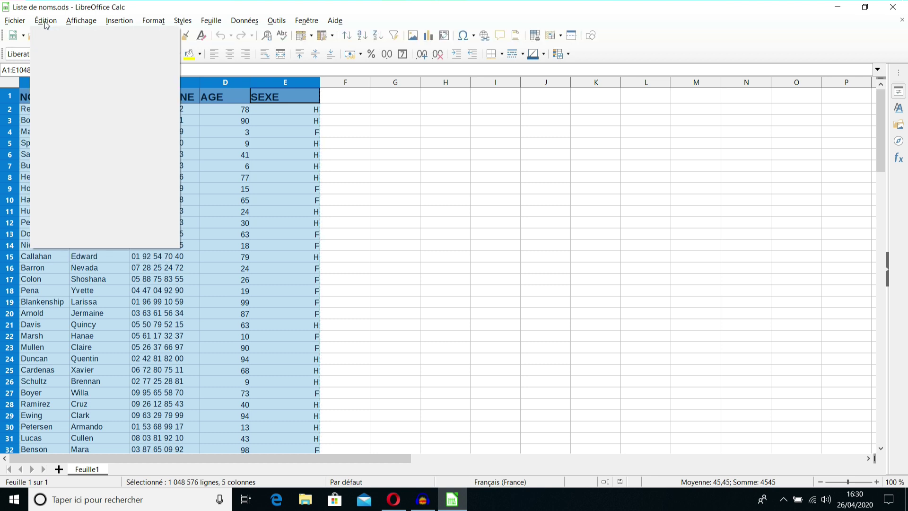
{"action": "left_click", "coordinate": [58, 83]}
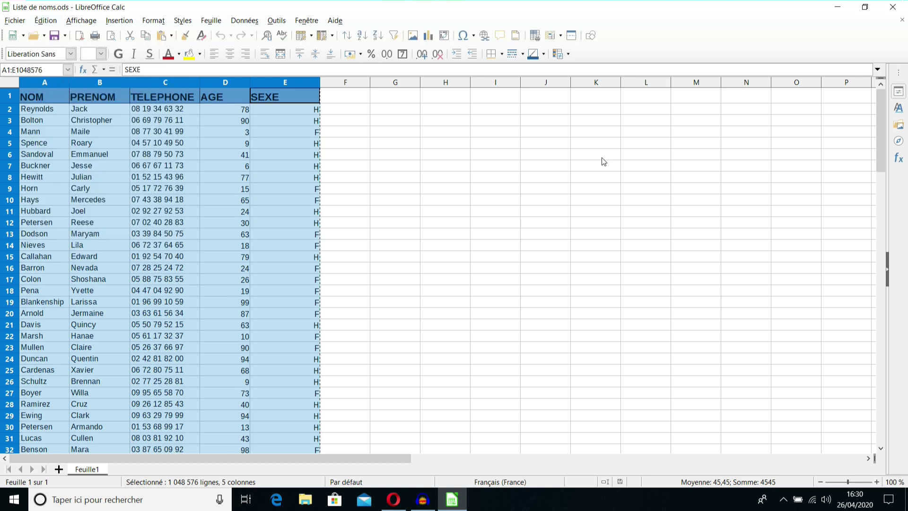
Step: Minimize the spreadsheet and open the Utilisateurs database from the BD folder
{"action": "left_click", "coordinate": [837, 7]}
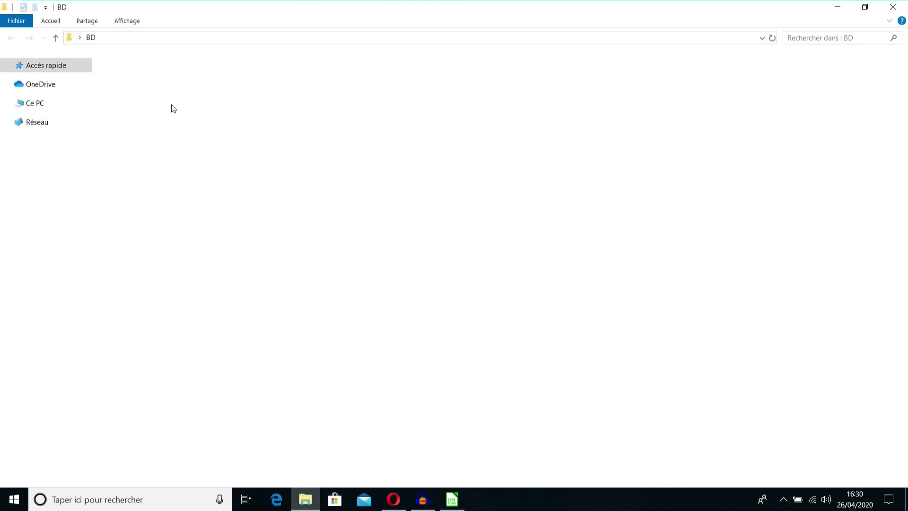
{"action": "left_click", "coordinate": [134, 101]}
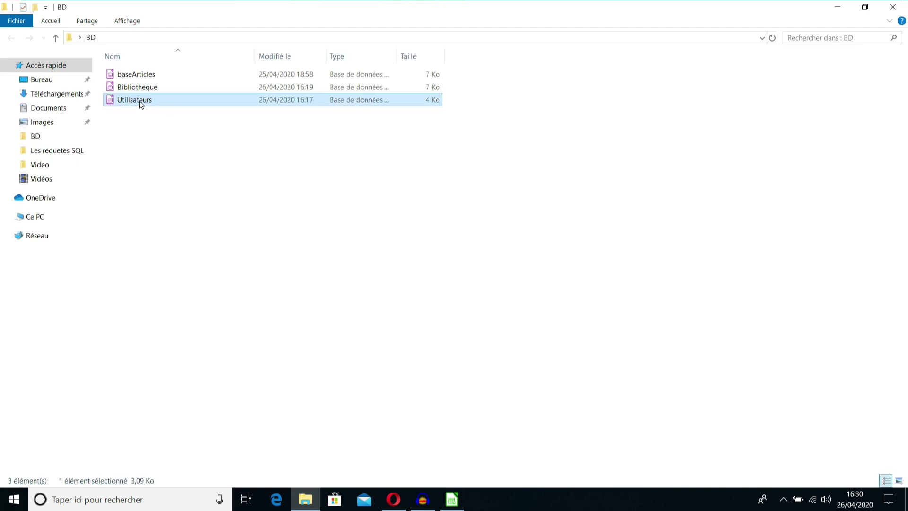
{"action": "double_click", "coordinate": [141, 103]}
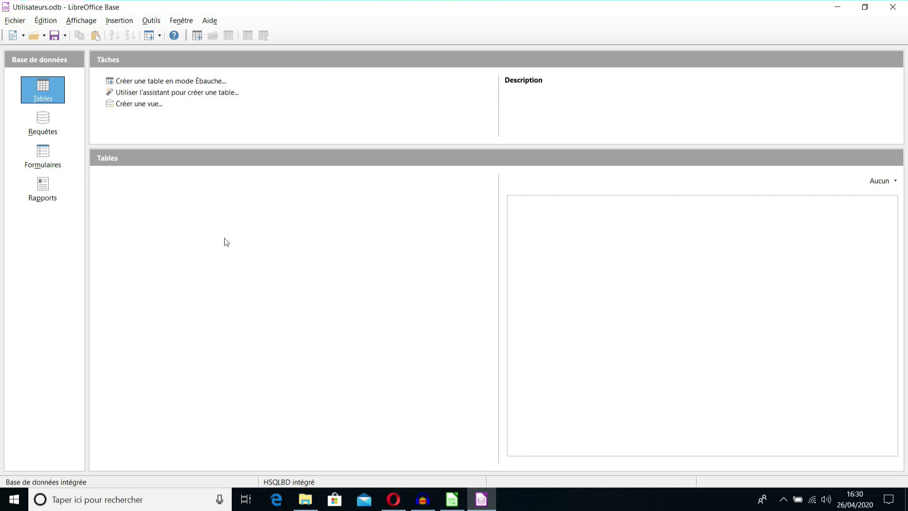
Step: Paste the copied data into the database's tables and name the new table T_UTILISATEURS
{"action": "right_click", "coordinate": [134, 185]}
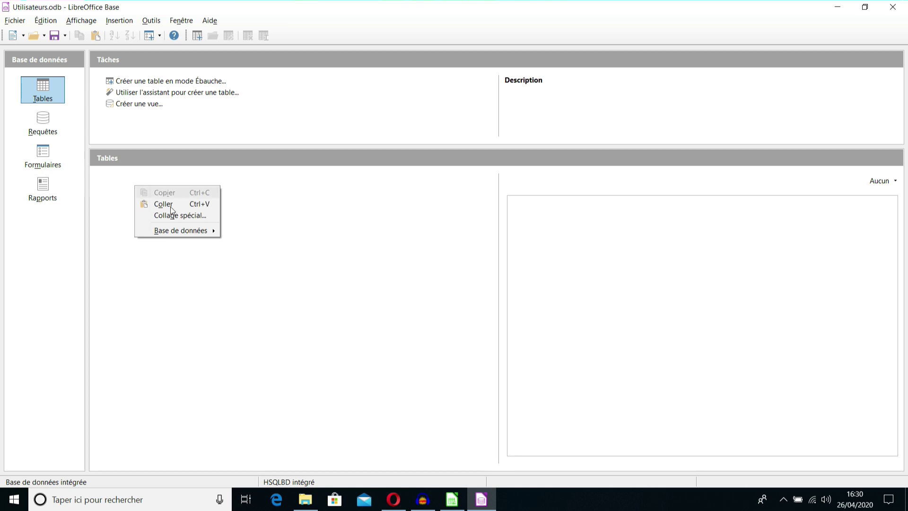
{"action": "left_click", "coordinate": [164, 206]}
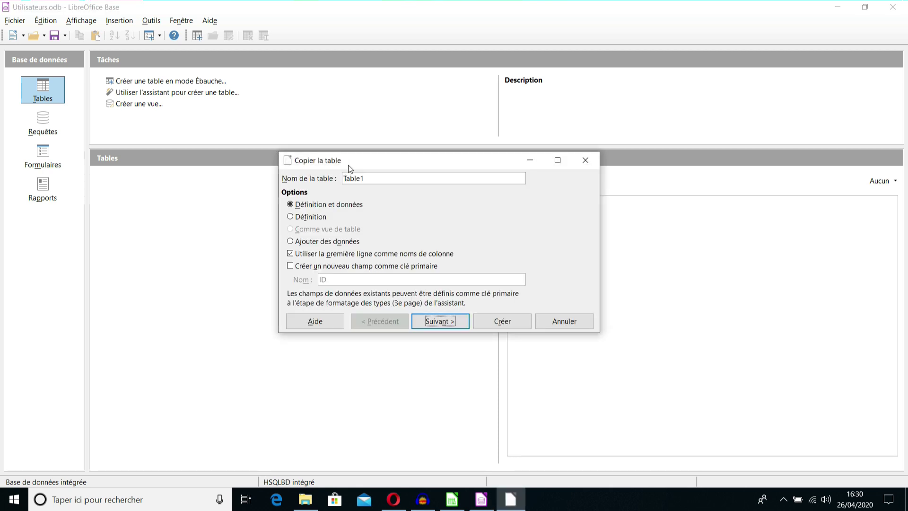
{"action": "double_click", "coordinate": [387, 176]}
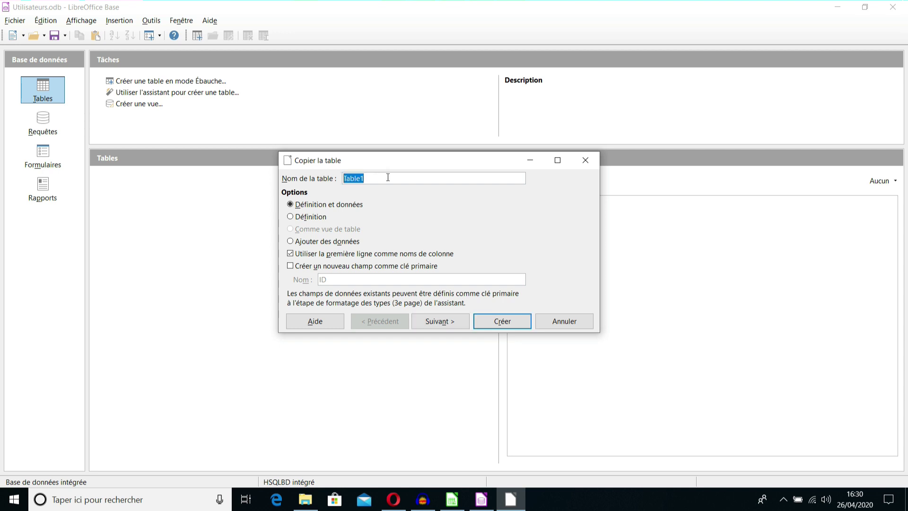
{"action": "left_click", "coordinate": [388, 177]}
{"action": "left_click_drag", "start_coordinate": [345, 180], "coordinate": [383, 170]}
{"action": "key", "text": "BackSpace"}
Step: Switch to the spreadsheet in Calc and check the first-row titles that serve as column names
{"action": "left_click", "coordinate": [460, 503]}
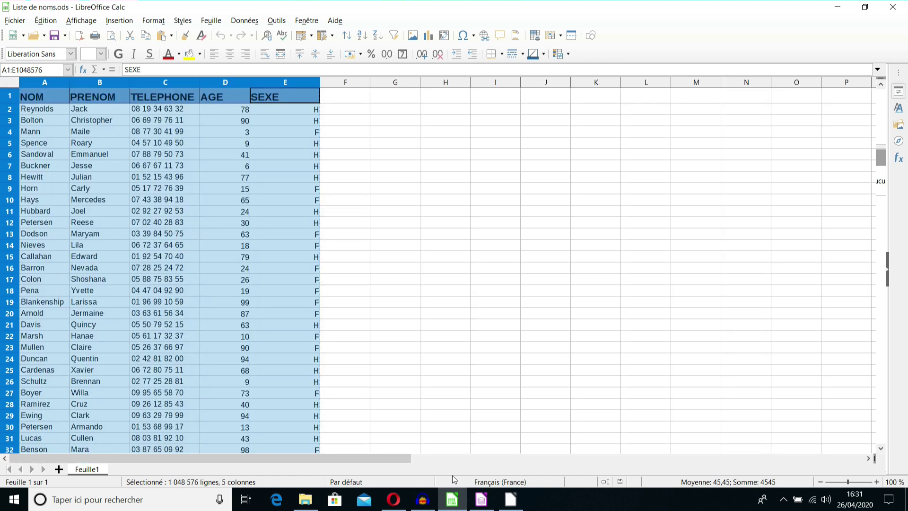
{"action": "left_click", "coordinate": [495, 154]}
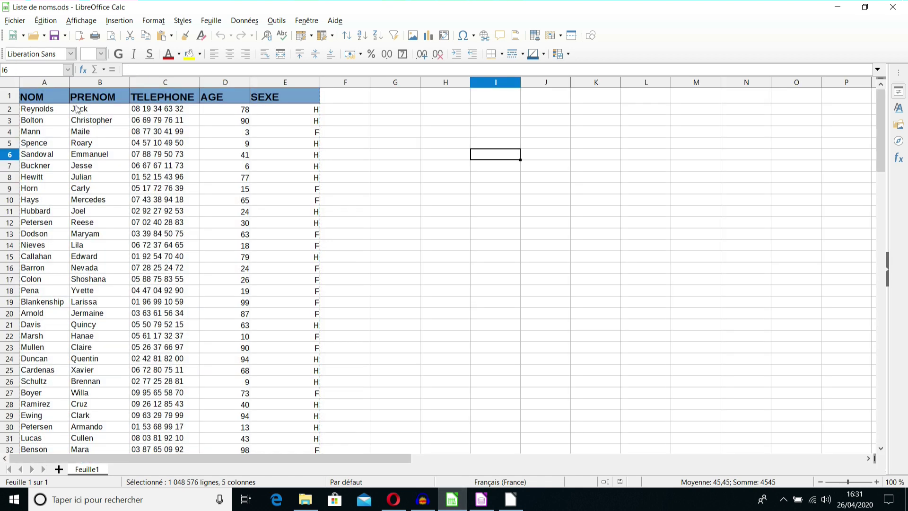
{"action": "left_click", "coordinate": [16, 95]}
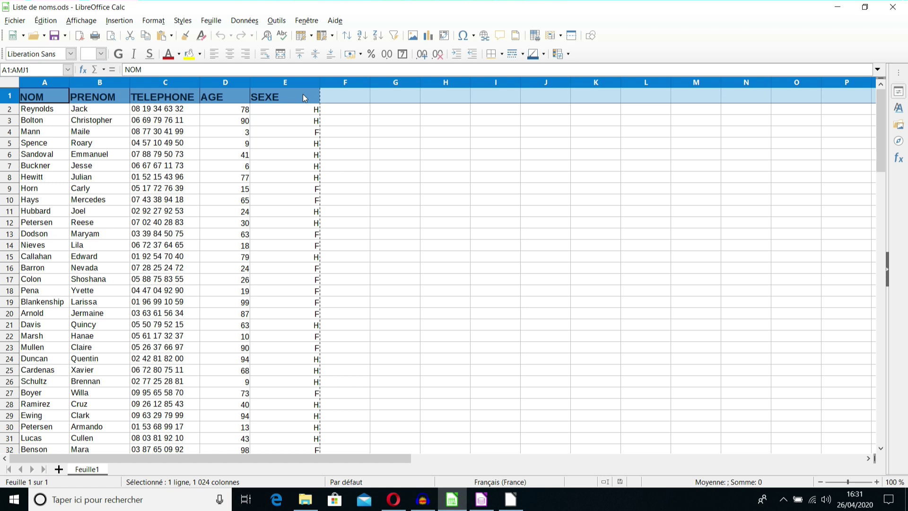
{"action": "mouse_move", "coordinate": [355, 143]}
{"action": "left_mouse_down"}
{"action": "mouse_move", "coordinate": [365, 142]}
{"action": "mouse_move", "coordinate": [359, 131]}
{"action": "left_mouse_up"}
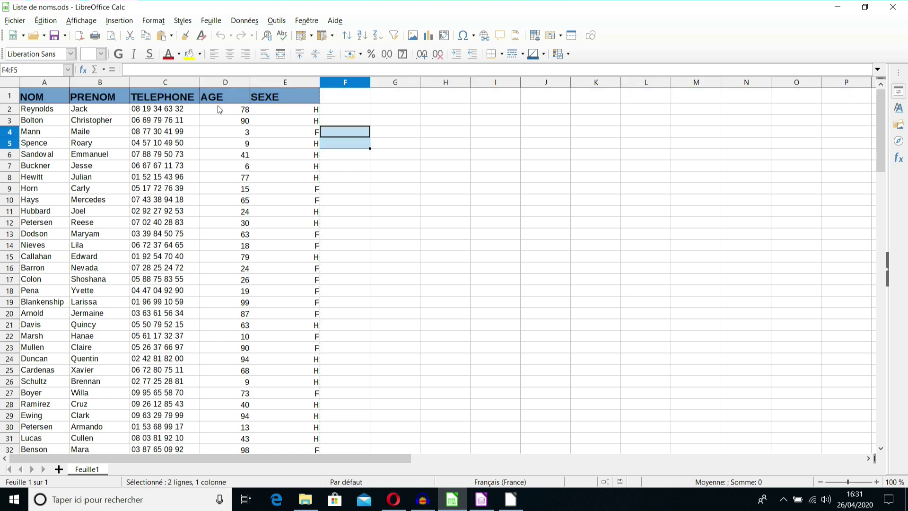
{"action": "left_click", "coordinate": [44, 97]}
{"action": "left_click", "coordinate": [90, 100]}
{"action": "left_click", "coordinate": [141, 99]}
{"action": "left_click", "coordinate": [222, 98]}
{"action": "left_click", "coordinate": [261, 98]}
{"action": "left_click", "coordinate": [223, 98]}
{"action": "left_click", "coordinate": [151, 98]}
{"action": "left_click", "coordinate": [95, 98]}
{"action": "left_click", "coordinate": [47, 99]}
{"action": "left_click", "coordinate": [396, 133]}
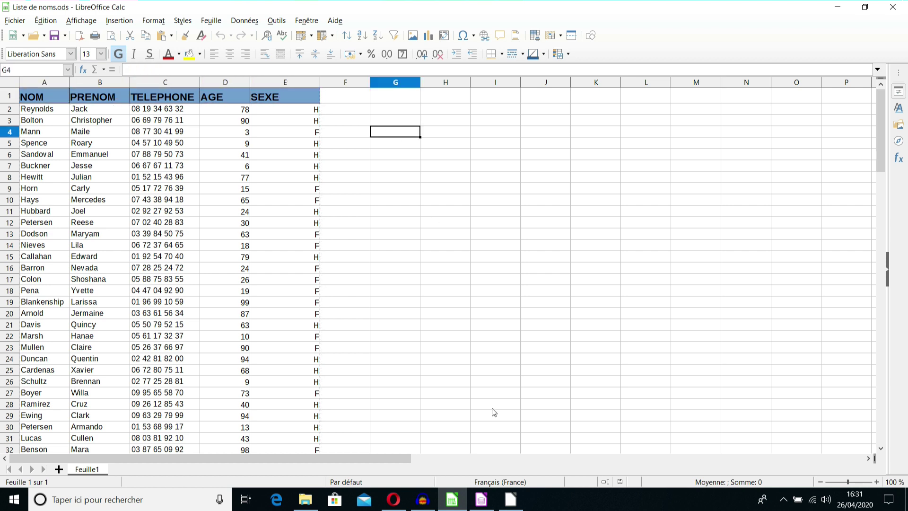
Step: Return to the table copy settings in Base and add a new primary key field named CodeUtilisateur
{"action": "left_click", "coordinate": [480, 499]}
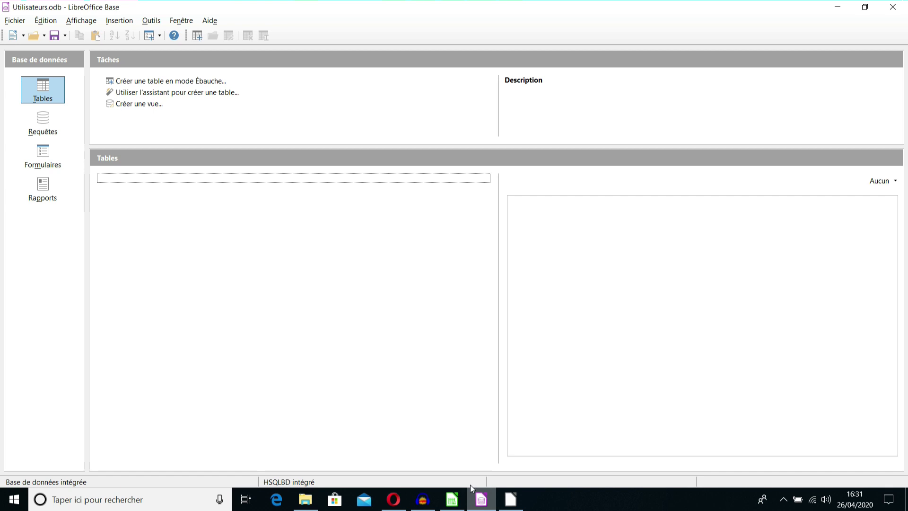
{"action": "key", "text": "ctrl+v"}
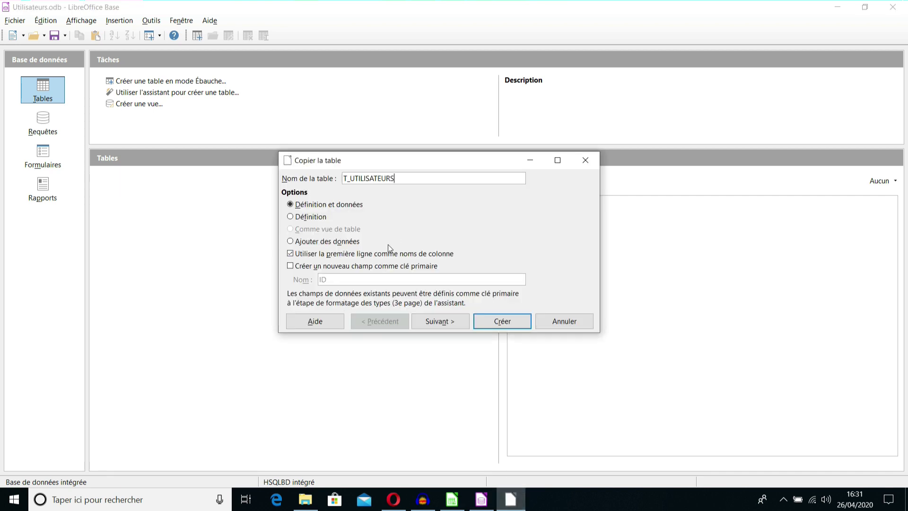
{"action": "left_click", "coordinate": [290, 267]}
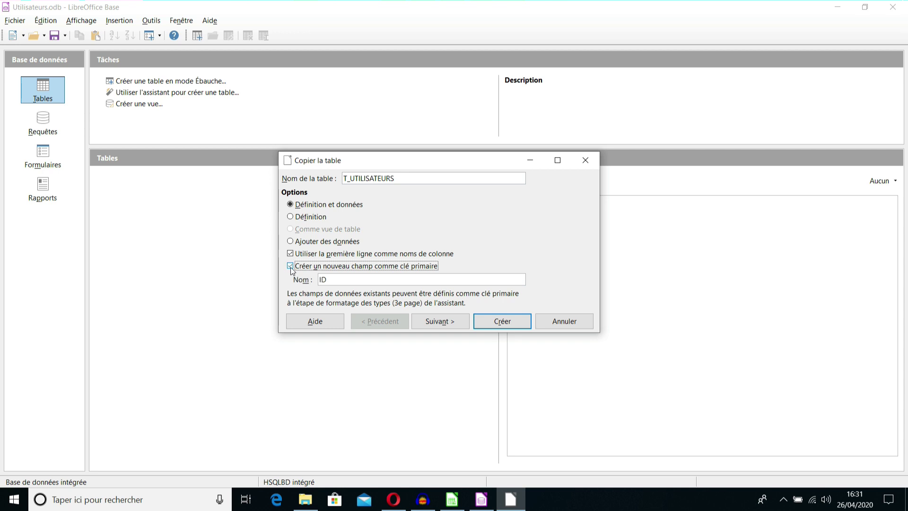
{"action": "left_click", "coordinate": [342, 278]}
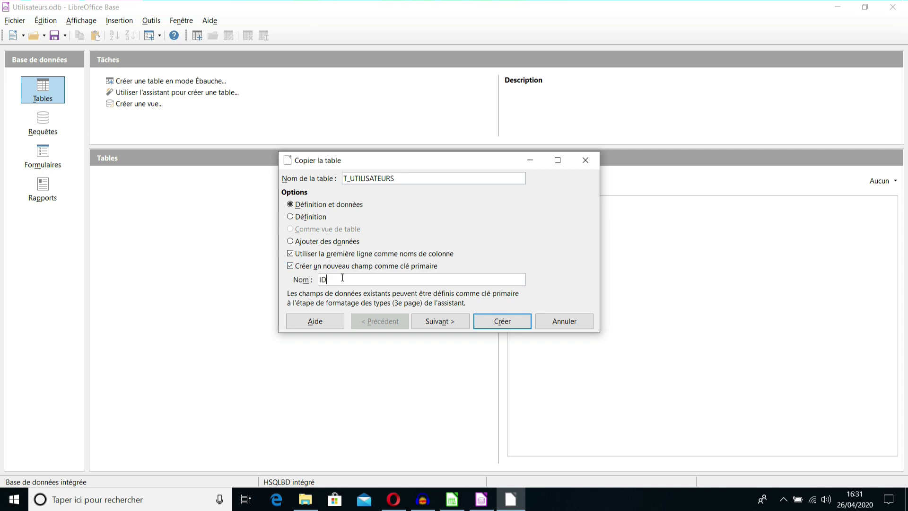
{"action": "type", "text": "CodeUtilisateur"}
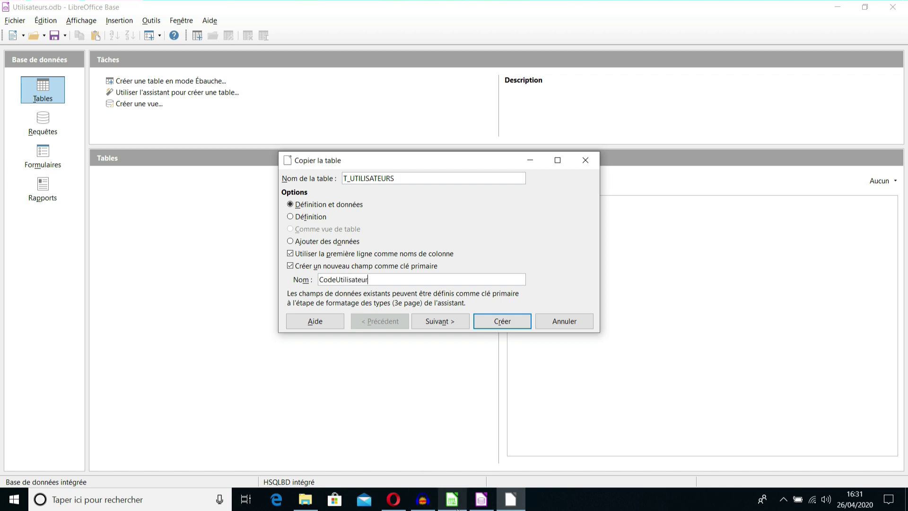
Step: Check the column titles in the Calc spreadsheet, return to the table copy settings and proceed to column selection
{"action": "left_click", "coordinate": [452, 499]}
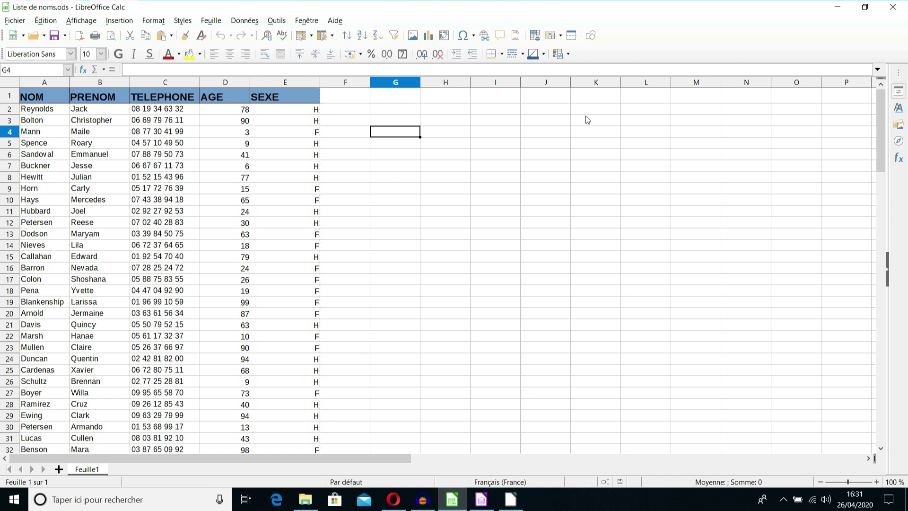
{"action": "left_click", "coordinate": [837, 6]}
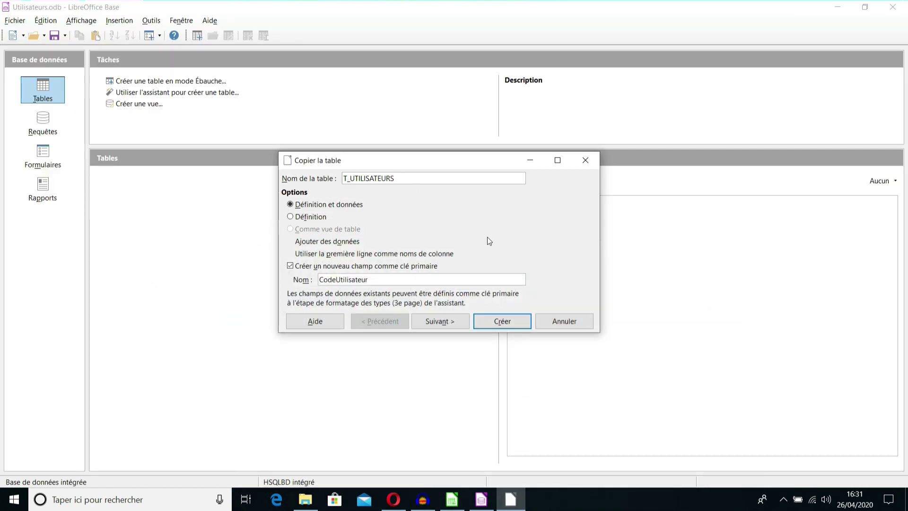
{"action": "left_click", "coordinate": [446, 323]}
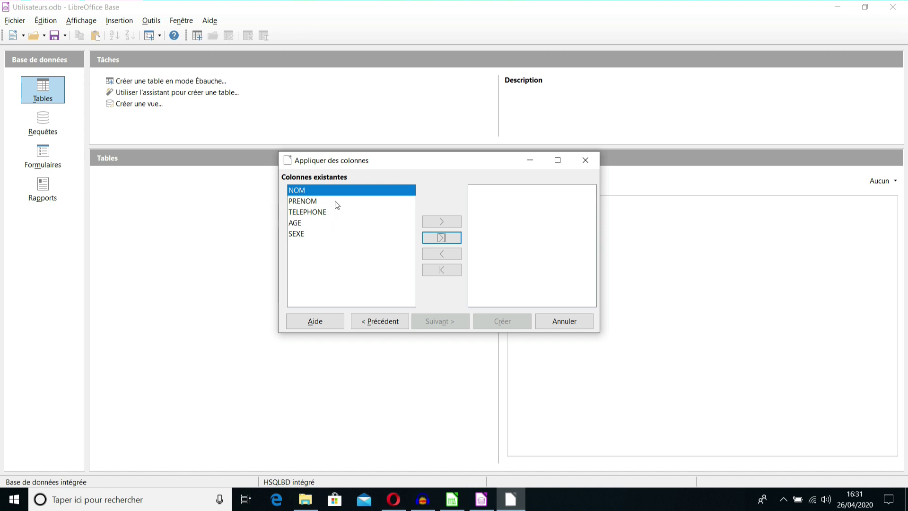
Step: Include the NOM, PRENOM, TELEPHONE, AGE and SEXE columns in the new table and continue to type formatting
{"action": "left_click", "coordinate": [443, 239]}
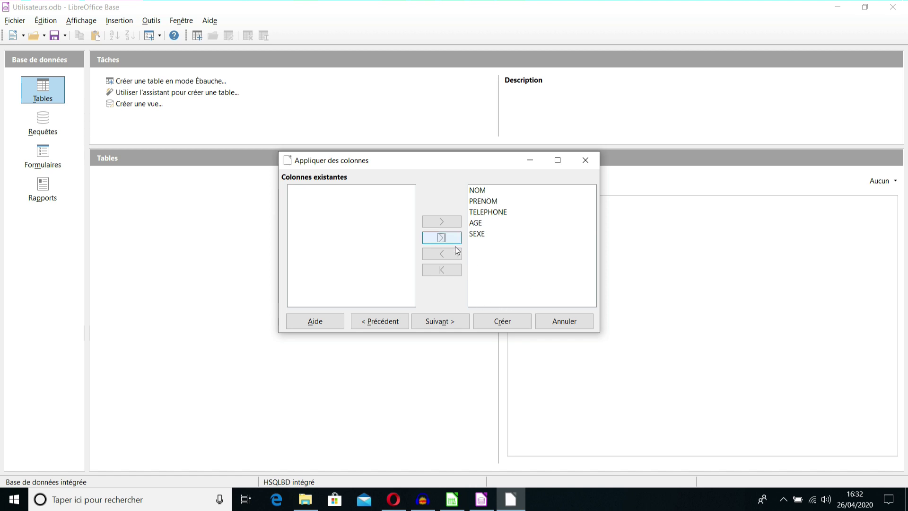
{"action": "left_click", "coordinate": [444, 270]}
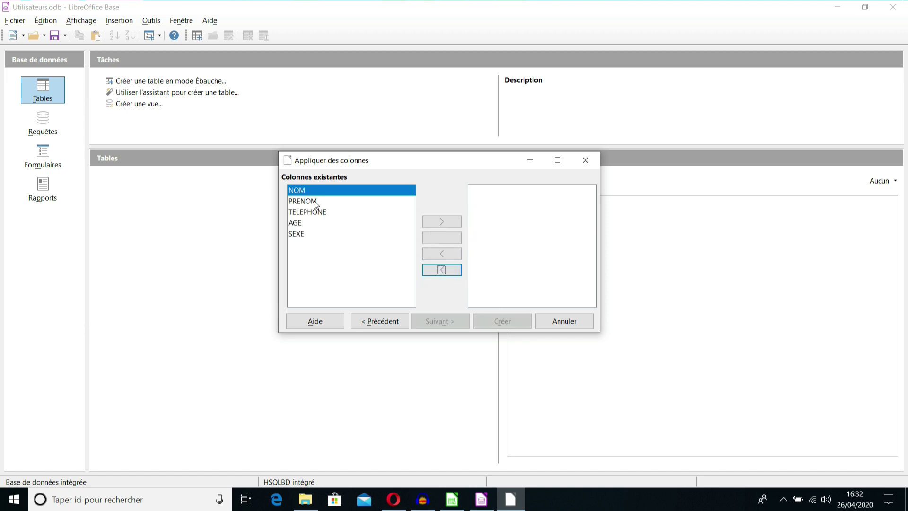
{"action": "left_click", "coordinate": [448, 222]}
{"action": "left_click", "coordinate": [449, 222]}
{"action": "left_click", "coordinate": [448, 222]}
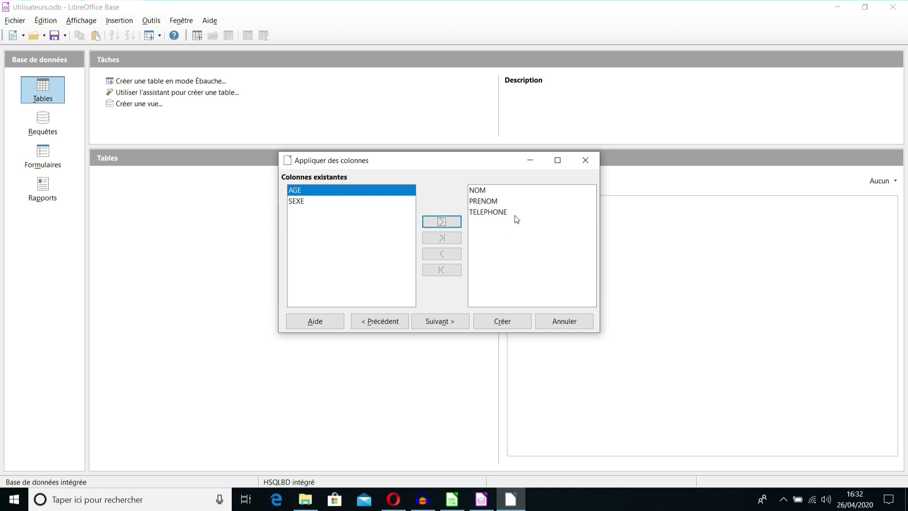
{"action": "left_click", "coordinate": [440, 239]}
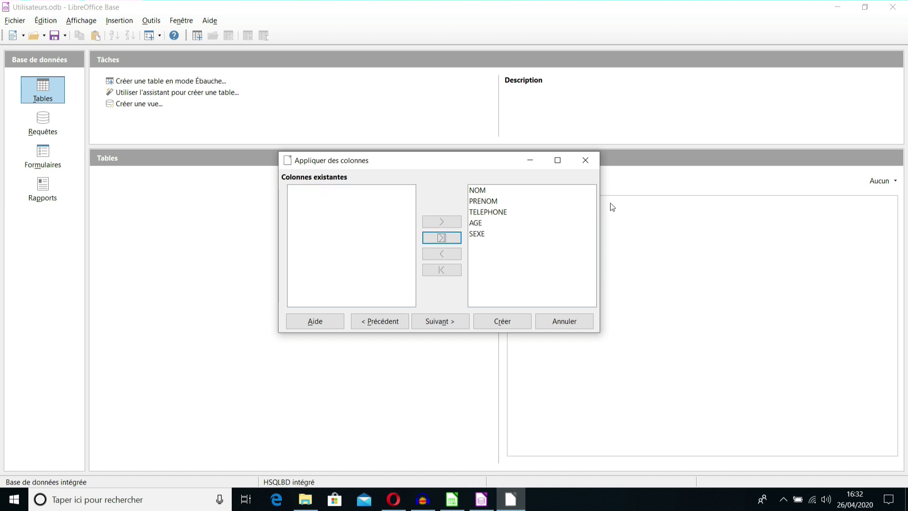
{"action": "left_click", "coordinate": [448, 322]}
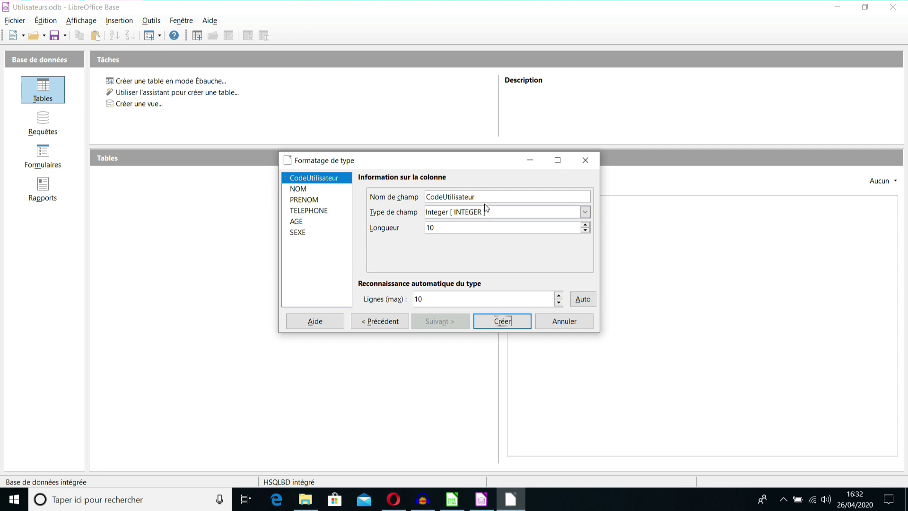
Step: Check the field type of CodeUtilisateur and the column information of NOM
{"action": "left_click", "coordinate": [483, 217]}
{"action": "left_click", "coordinate": [483, 217]}
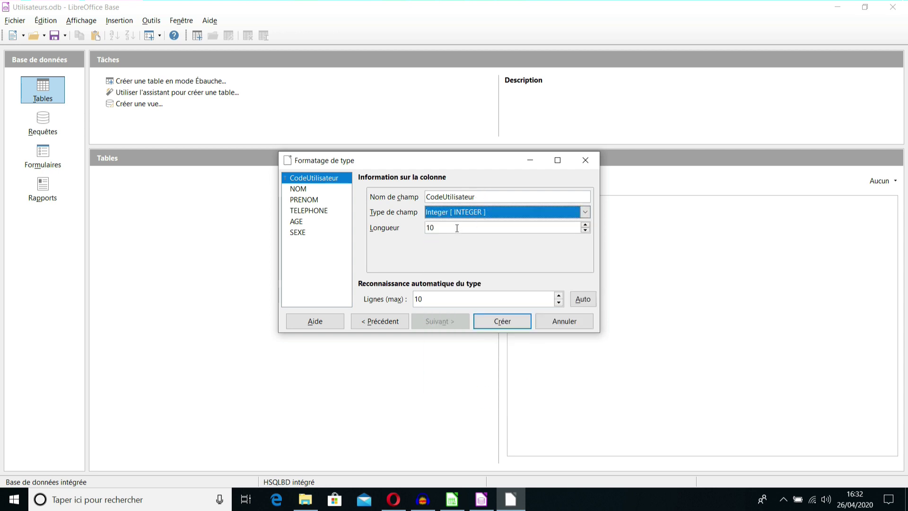
{"action": "left_click", "coordinate": [302, 189]}
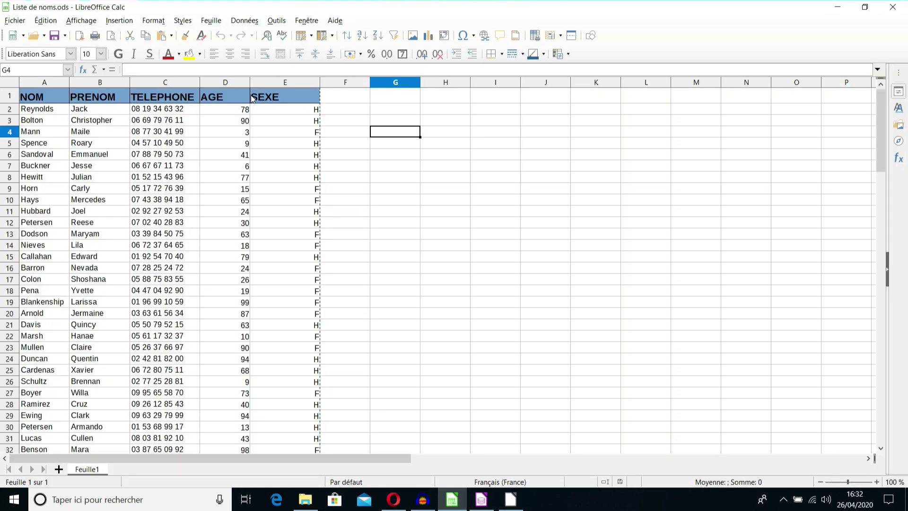
Step: Examine the entries of the NOM column in the Calc spreadsheet to see what kind of data it holds
{"action": "left_click", "coordinate": [45, 83]}
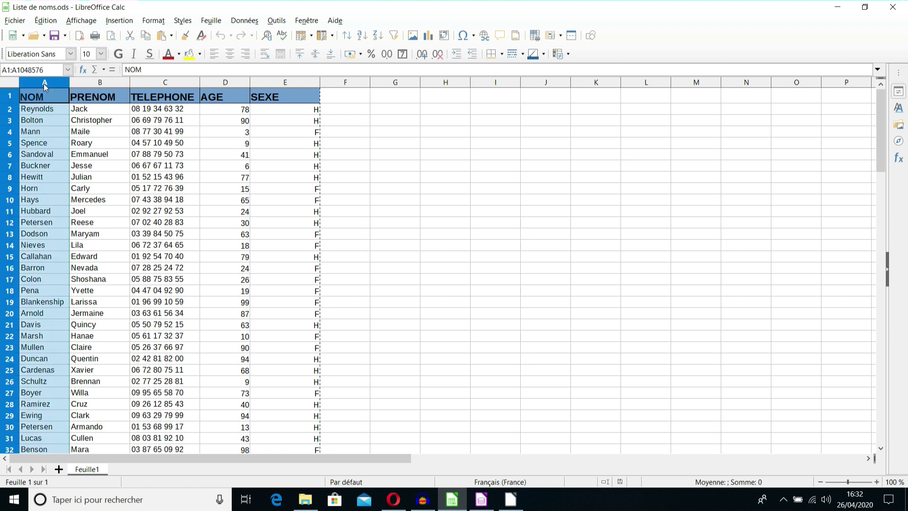
{"action": "left_click", "coordinate": [106, 133]}
{"action": "left_click", "coordinate": [48, 110]}
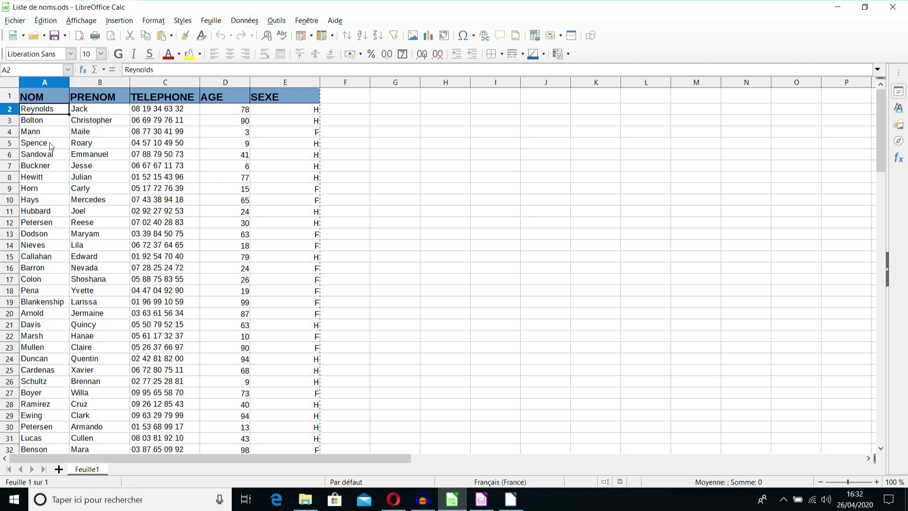
{"action": "key", "text": "Down"}
{"action": "key", "text": "Down"}
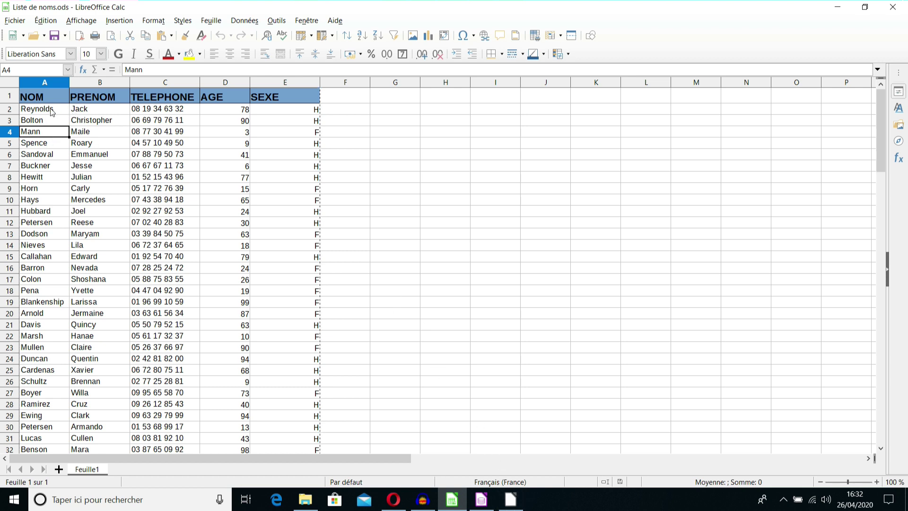
Step: Return to type formatting in Base and review the types and lengths of the PRENOM and TELEPHONE fields
{"action": "left_click", "coordinate": [481, 499]}
{"action": "key", "text": "ctrl+v"}
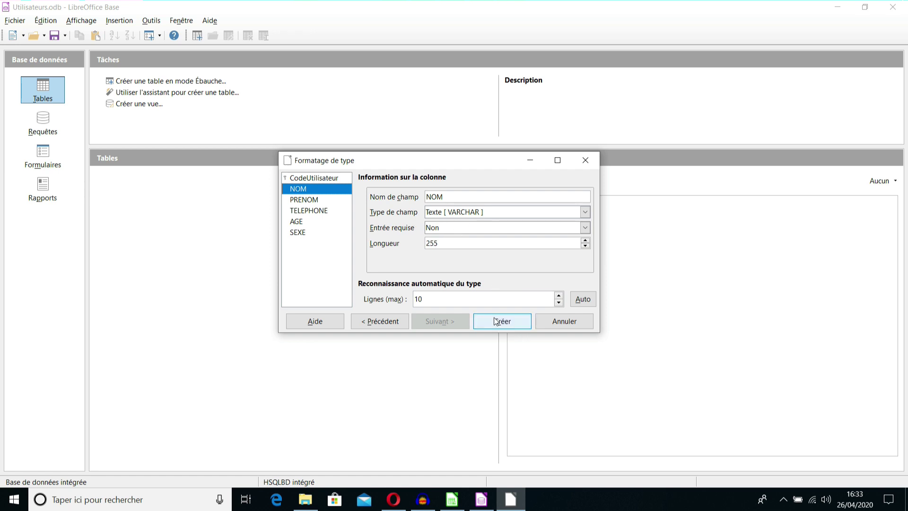
{"action": "left_click", "coordinate": [311, 199]}
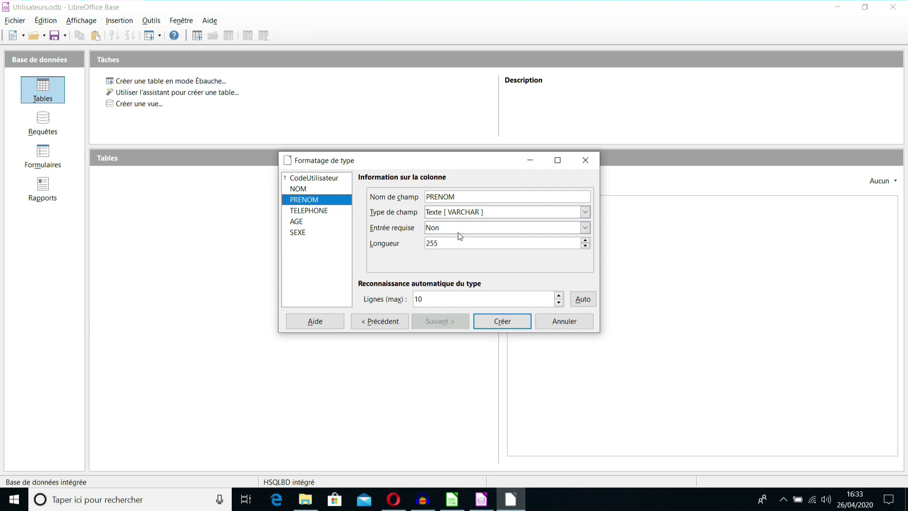
{"action": "left_click", "coordinate": [308, 210]}
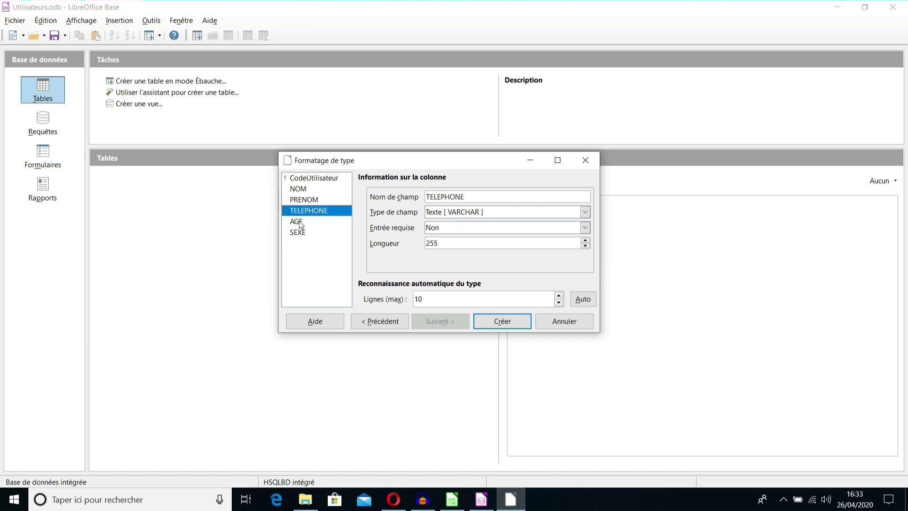
Step: Set the AGE field's type to Integer [ INTEGER ]
{"action": "left_click", "coordinate": [299, 223]}
{"action": "left_click", "coordinate": [480, 216]}
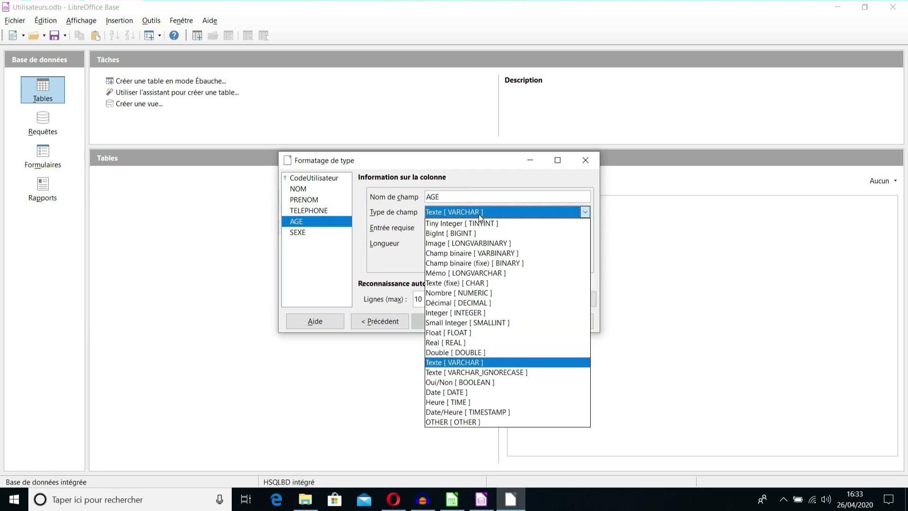
{"action": "left_click", "coordinate": [453, 313]}
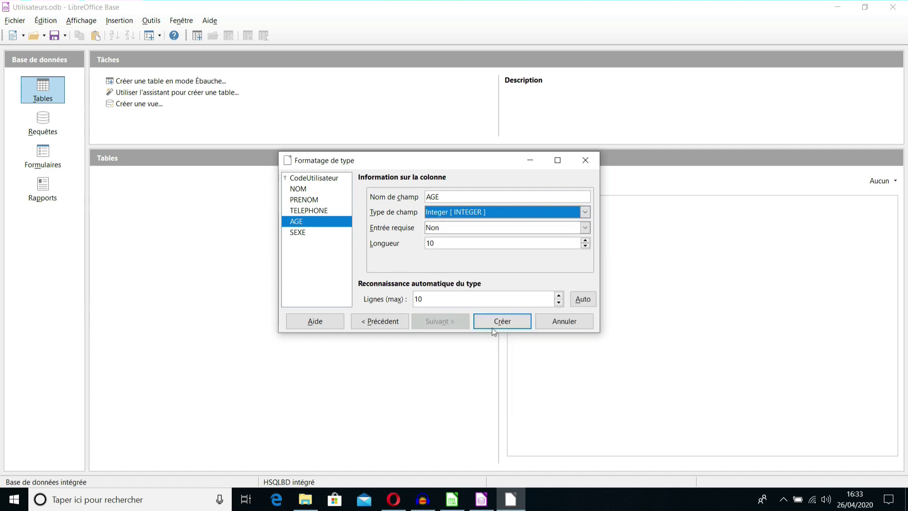
Step: Set the SEXE field's length to 1
{"action": "left_click", "coordinate": [300, 233]}
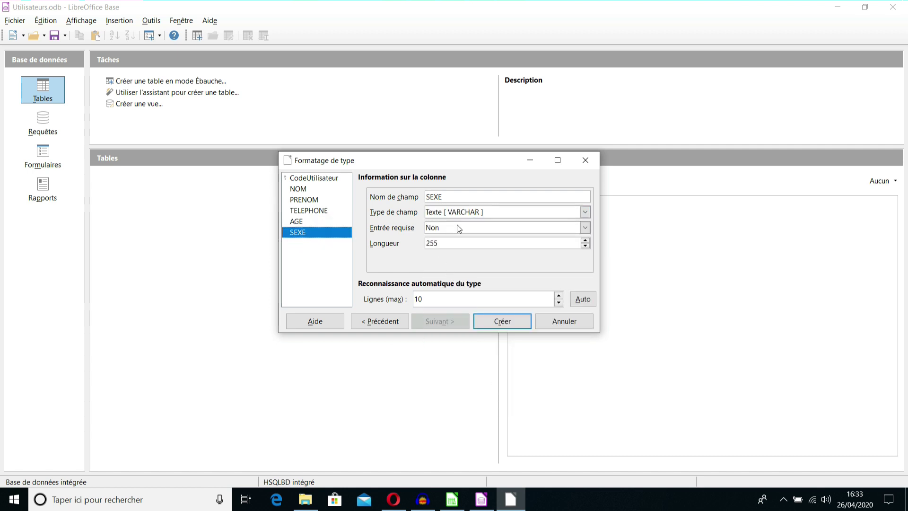
{"action": "left_click_drag", "start_coordinate": [398, 242], "coordinate": [387, 237]}
{"action": "type", "text": "1"}
Step: Examine the entries of the SEXE column in the Calc spreadsheet to see how many characters they use
{"action": "left_click", "coordinate": [451, 499]}
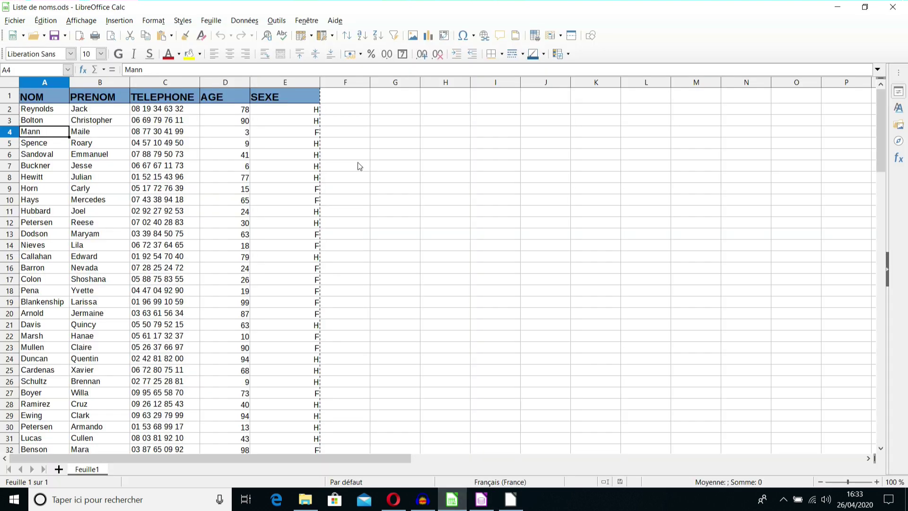
{"action": "left_click", "coordinate": [304, 111]}
{"action": "left_click", "coordinate": [304, 139]}
{"action": "left_click", "coordinate": [304, 166]}
{"action": "left_click", "coordinate": [298, 199]}
{"action": "left_click", "coordinate": [297, 245]}
{"action": "left_click", "coordinate": [297, 271]}
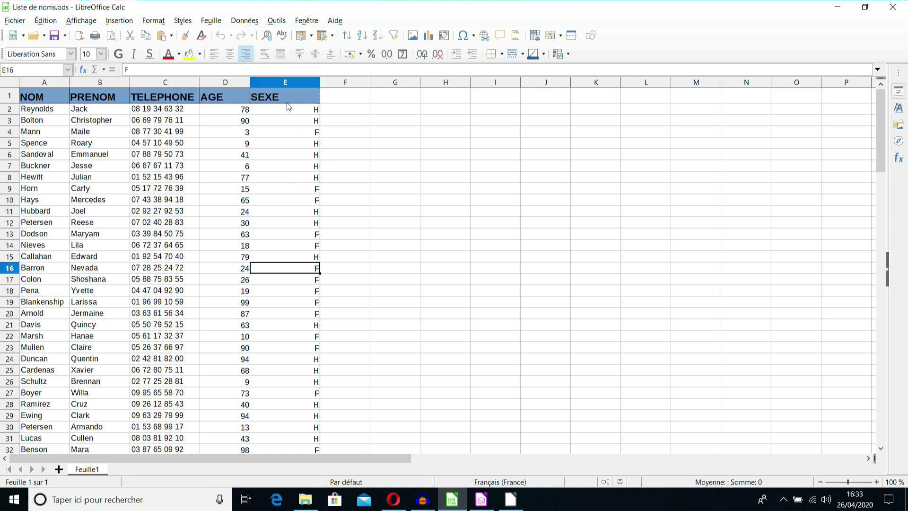
{"action": "left_click", "coordinate": [311, 111]}
{"action": "left_click", "coordinate": [307, 131]}
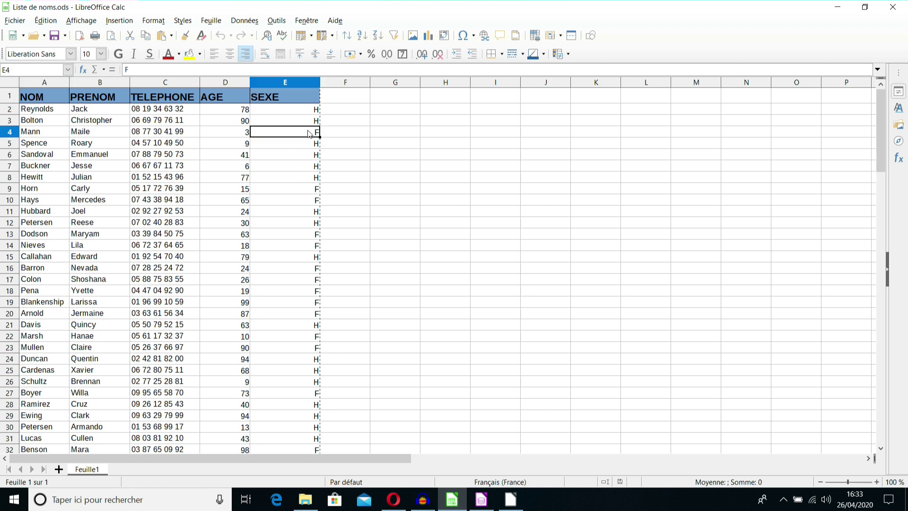
{"action": "left_click", "coordinate": [378, 143]}
Step: Return to the type formatting settings and create the table
{"action": "left_click", "coordinate": [508, 503]}
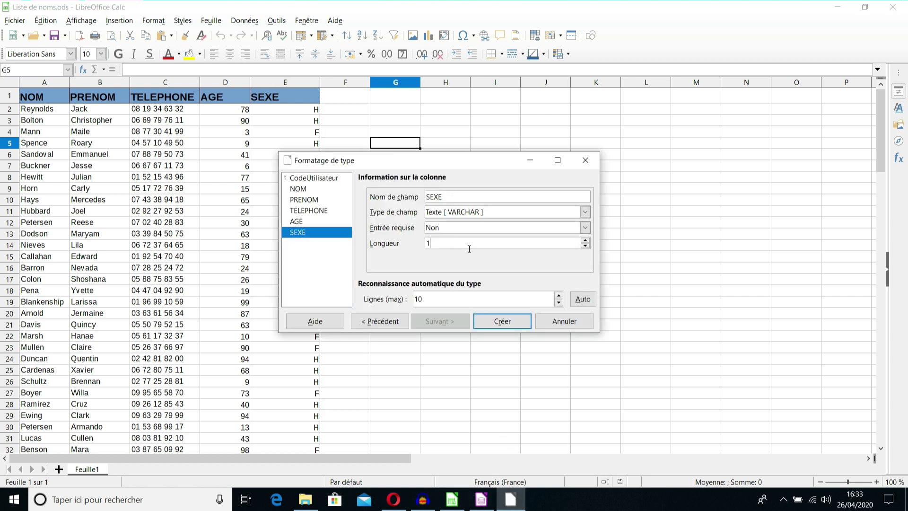
{"action": "left_click", "coordinate": [502, 325]}
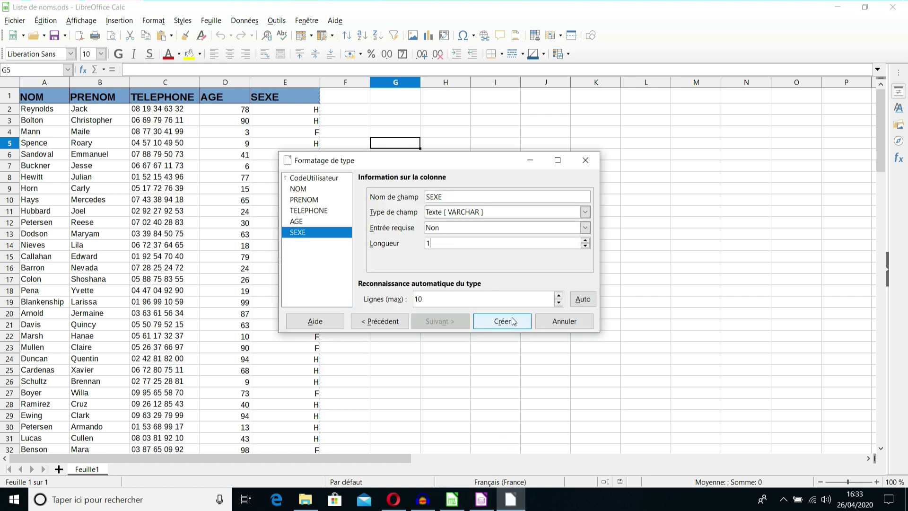
{"action": "left_click", "coordinate": [512, 323]}
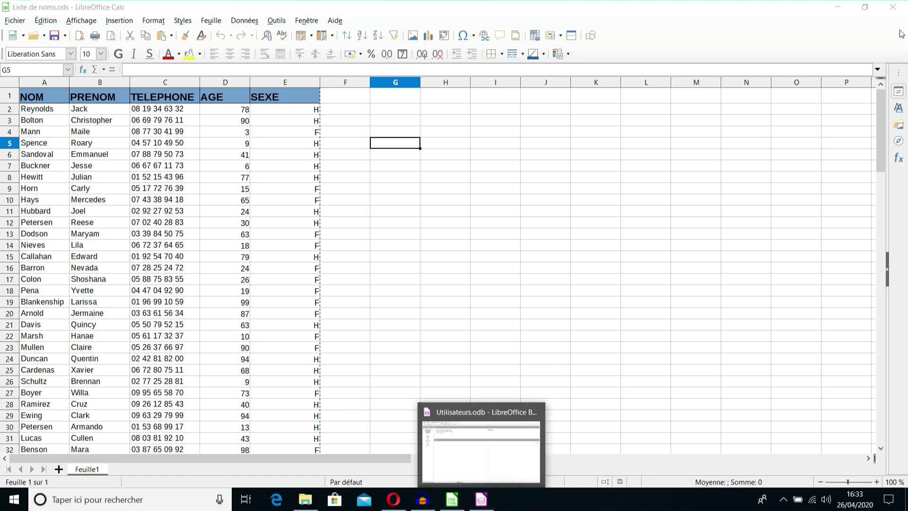
Step: Minimize the spreadsheet, bring up the Utilisateurs database in Base and open the T_UTILISATEURS table's data
{"action": "left_click", "coordinate": [836, 9]}
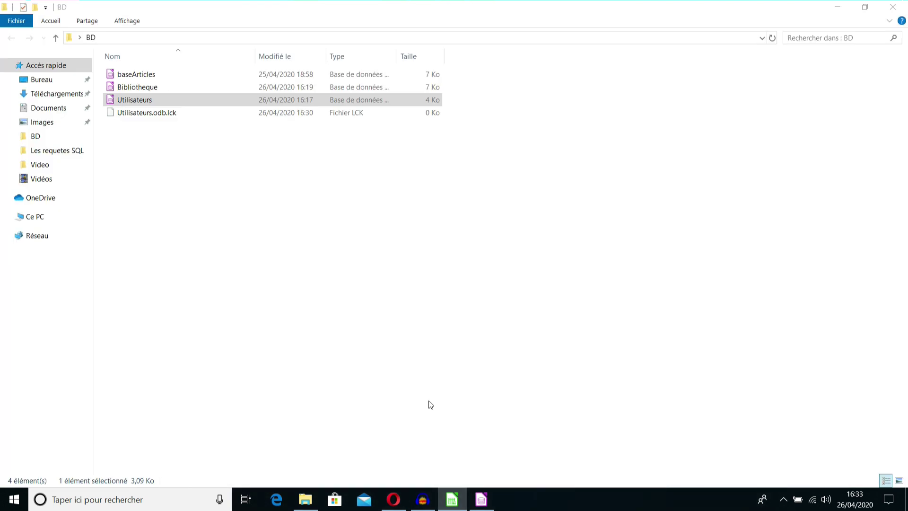
{"action": "left_click", "coordinate": [480, 501]}
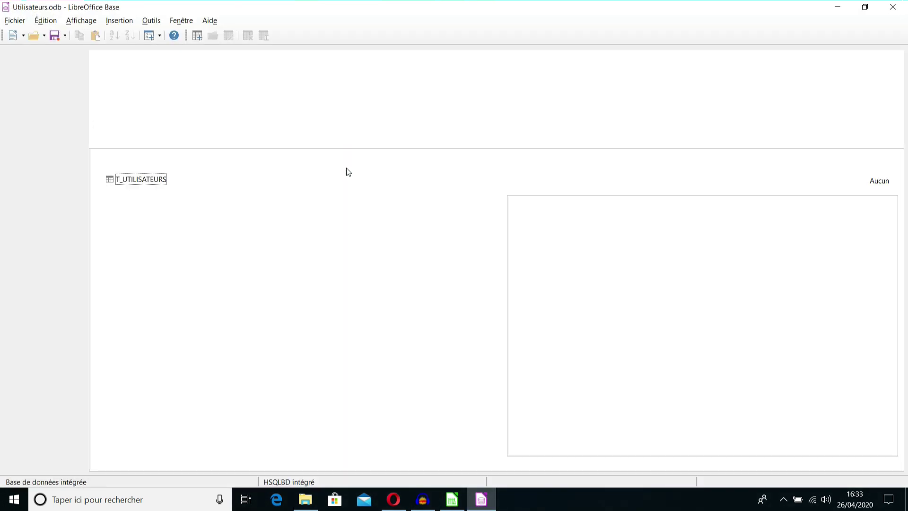
{"action": "left_click", "coordinate": [148, 180]}
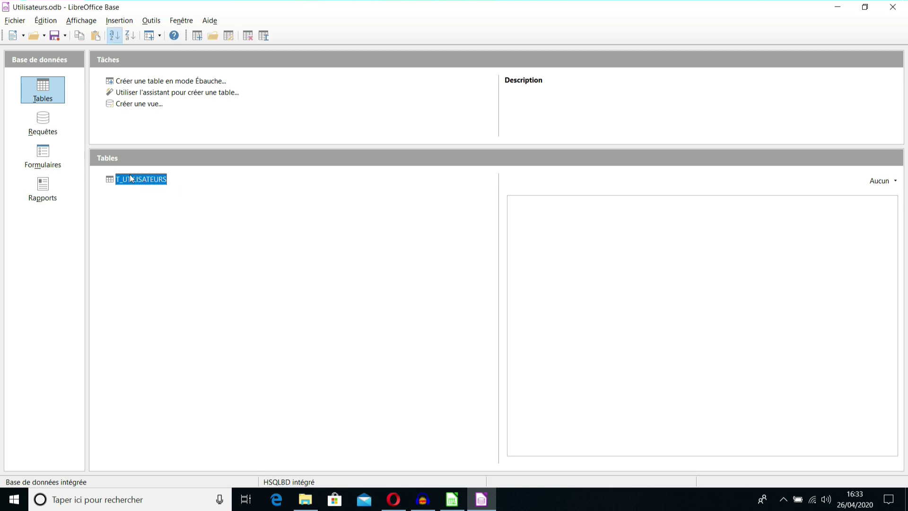
{"action": "double_click", "coordinate": [137, 181]}
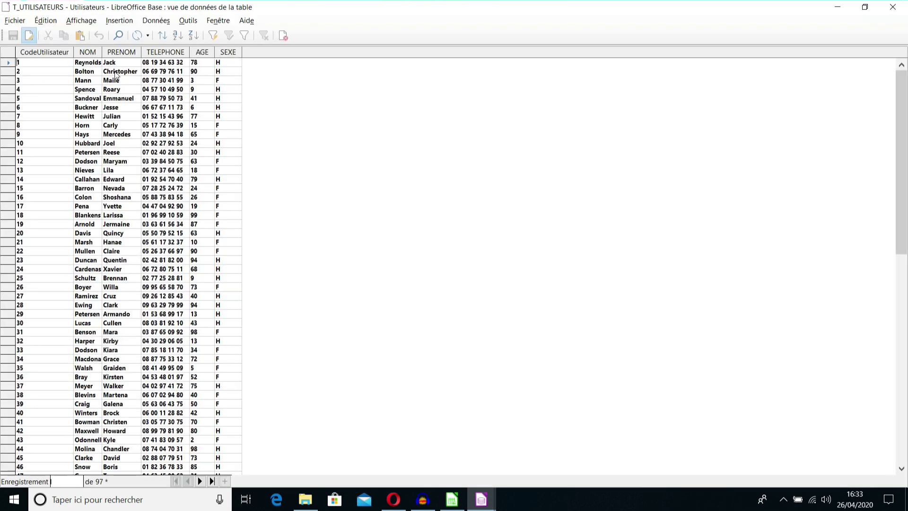
Step: Examine the first record of T_UTILISATEURS across its name, phone and SEXE fields
{"action": "left_click", "coordinate": [172, 64]}
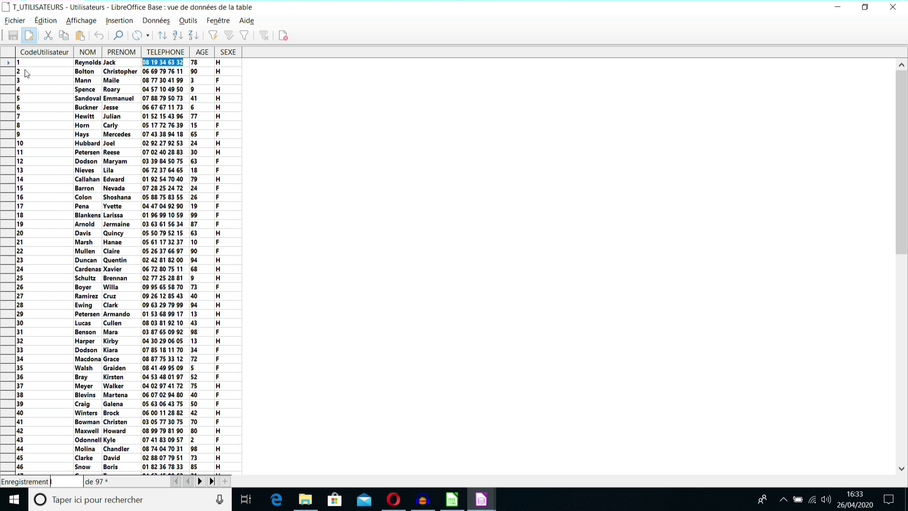
{"action": "left_click", "coordinate": [11, 64]}
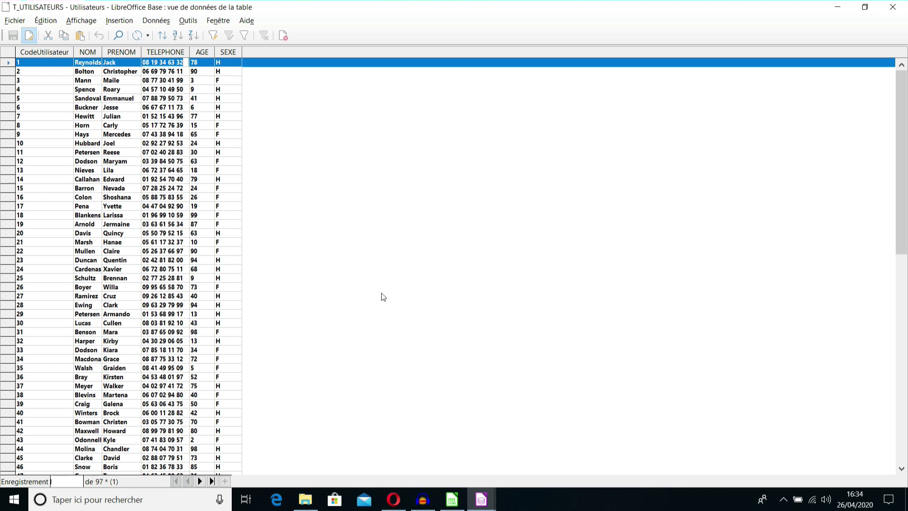
{"action": "left_click", "coordinate": [91, 67]}
{"action": "left_click", "coordinate": [122, 62]}
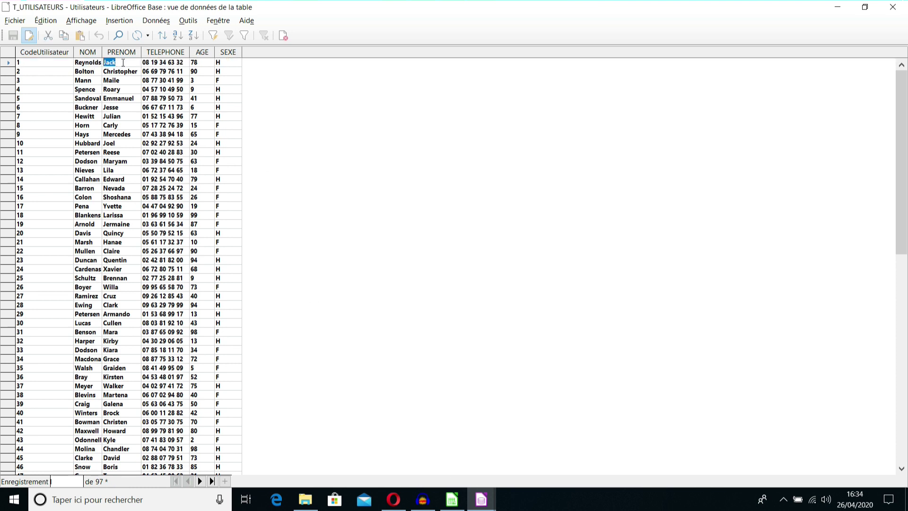
{"action": "left_click", "coordinate": [226, 64]}
Step: Switch to the Calc spreadsheet and review its first data row and the rest of the list down to its end
{"action": "left_click", "coordinate": [452, 499]}
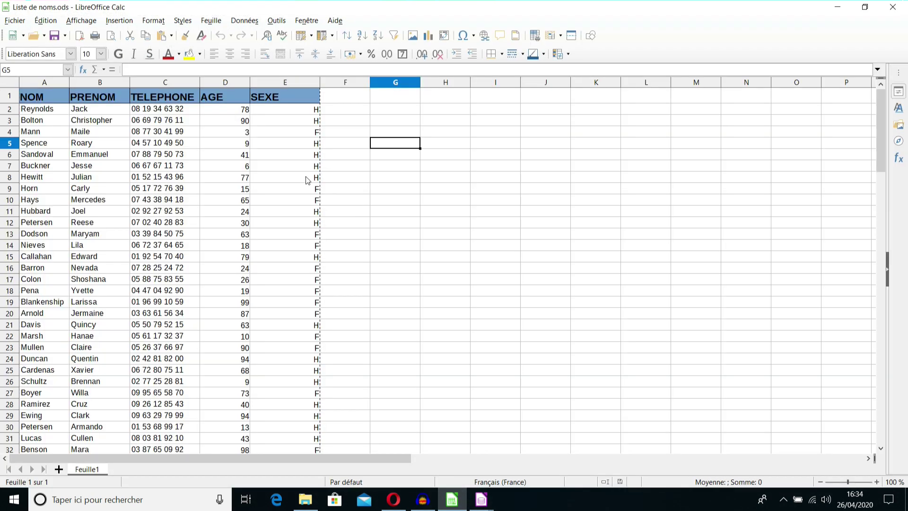
{"action": "left_click", "coordinate": [83, 143]}
{"action": "left_click", "coordinate": [45, 109]}
{"action": "left_click", "coordinate": [86, 109]}
{"action": "left_click", "coordinate": [233, 116]}
{"action": "left_click", "coordinate": [305, 118]}
{"action": "scroll", "coordinate": [400, 312], "scroll_direction": "down", "scroll_amount": 9}
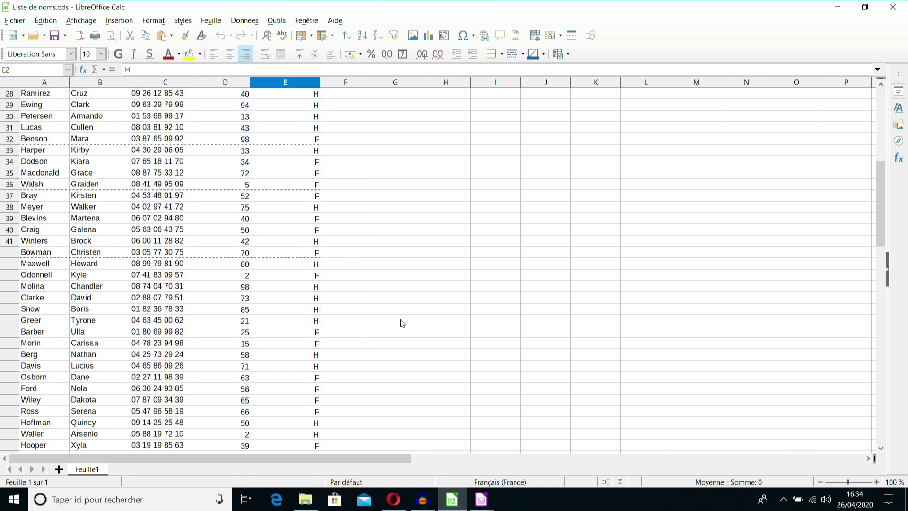
{"action": "scroll", "coordinate": [400, 323], "scroll_direction": "down", "scroll_amount": 20}
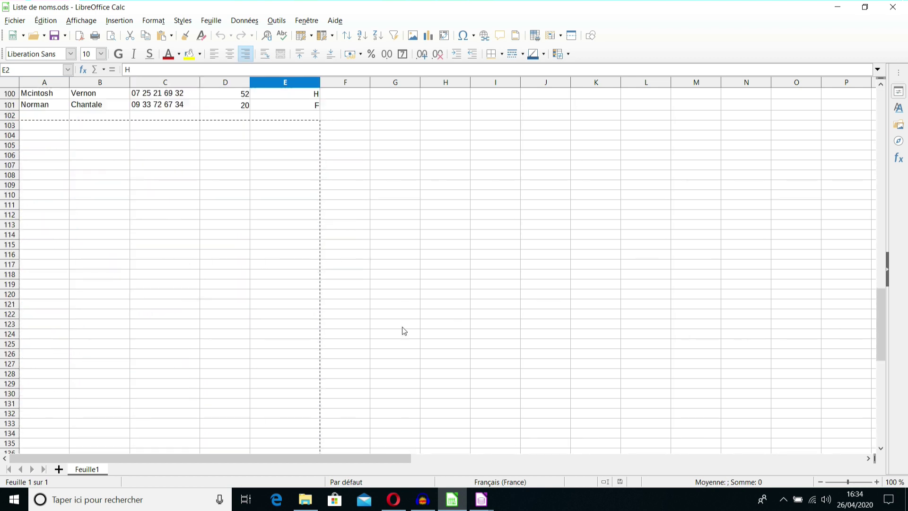
Step: Examine the last row of the list across its name, first name, age and sex cells
{"action": "scroll", "coordinate": [404, 330], "scroll_direction": "up", "scroll_amount": 4}
{"action": "left_click", "coordinate": [31, 243]}
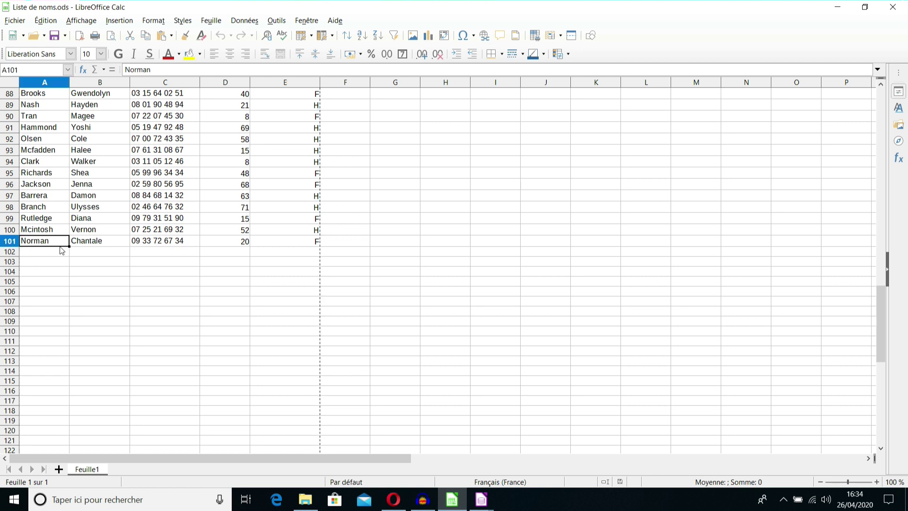
{"action": "left_click", "coordinate": [95, 243]}
{"action": "left_click", "coordinate": [239, 244]}
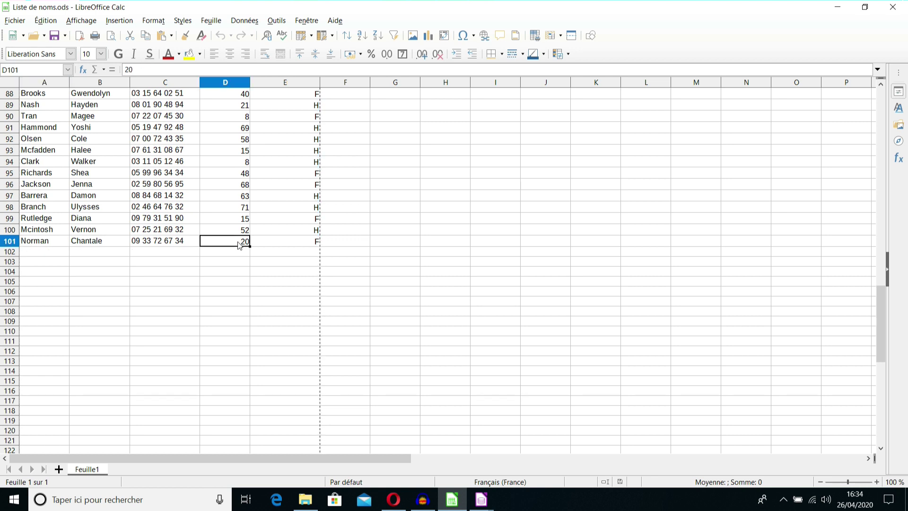
{"action": "left_click", "coordinate": [315, 245]}
Step: Switch to the T_UTILISATEURS table data in Base and examine its last record across the NOM, PRENOM and SEXE fields
{"action": "mouse_move", "coordinate": [481, 499]}
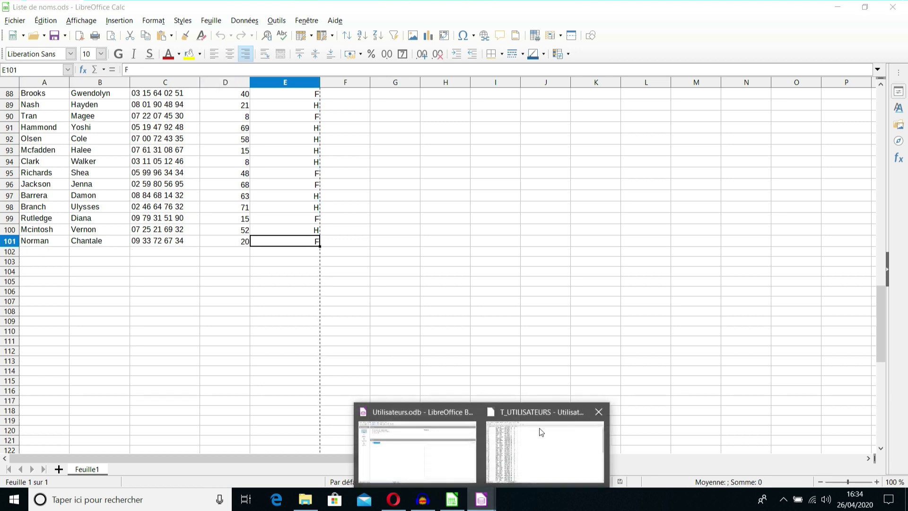
{"action": "left_click", "coordinate": [541, 431]}
{"action": "scroll", "coordinate": [295, 297], "scroll_direction": "down", "scroll_amount": 10}
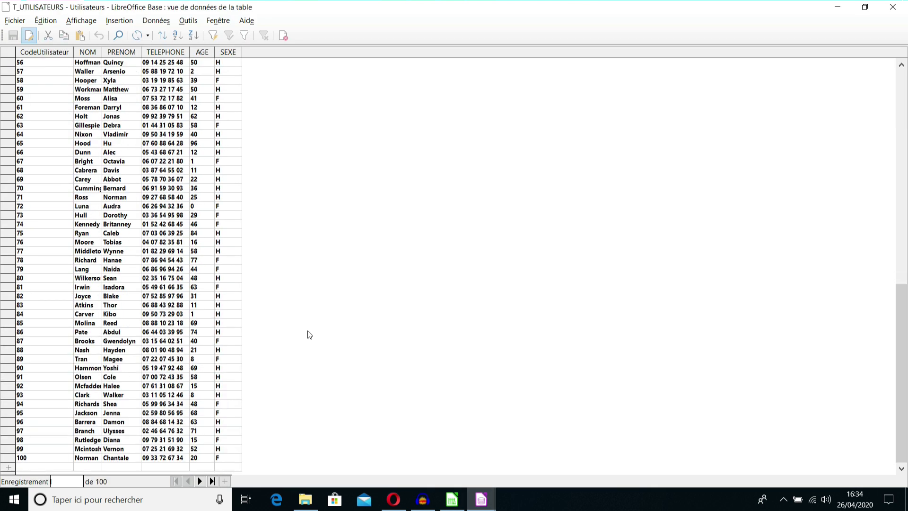
{"action": "left_click", "coordinate": [88, 458]}
{"action": "left_click", "coordinate": [116, 458]}
{"action": "left_click", "coordinate": [222, 458]}
Step: Review the records from the start of the table and close the T_UTILISATEURS data view
{"action": "scroll", "coordinate": [367, 411], "scroll_direction": "up", "scroll_amount": 18}
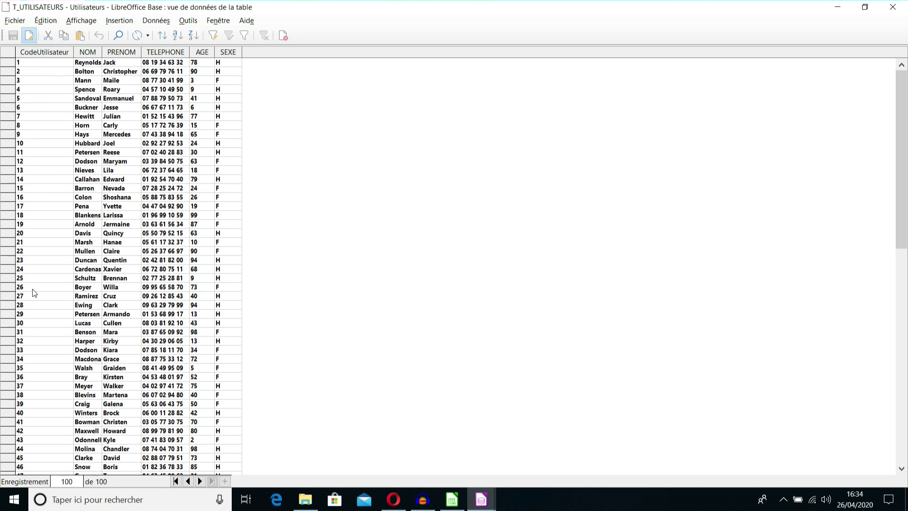
{"action": "scroll", "coordinate": [39, 363], "scroll_direction": "down", "scroll_amount": 5}
{"action": "scroll", "coordinate": [39, 363], "scroll_direction": "up", "scroll_amount": 5}
{"action": "key", "text": "alt+F4"}
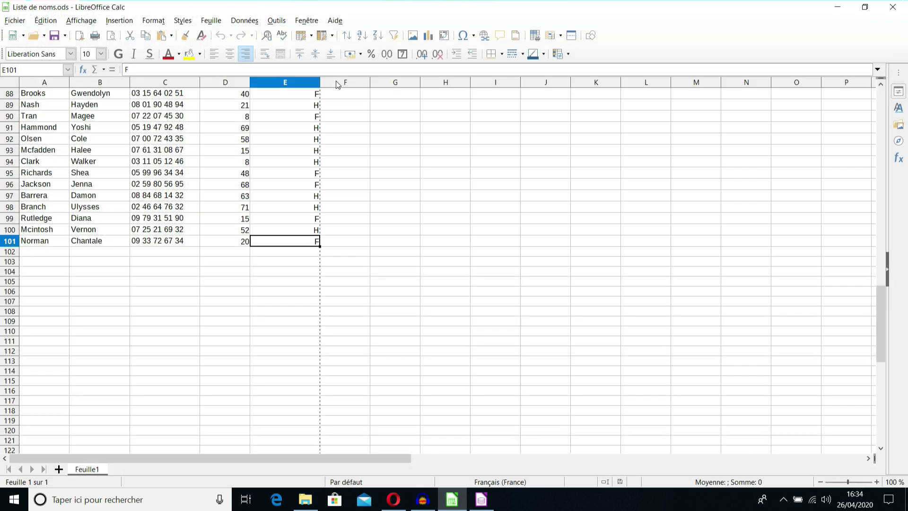
Step: Close the Liste de noms spreadsheet
{"action": "left_click", "coordinate": [483, 503]}
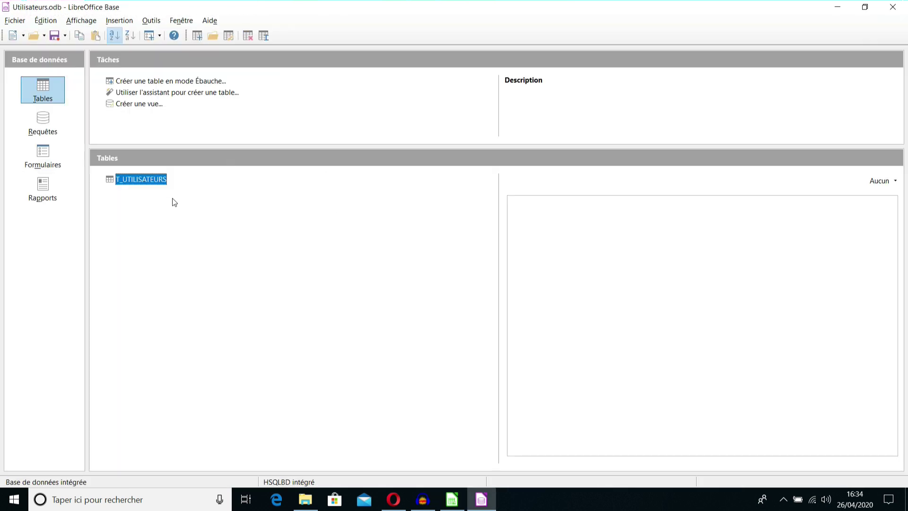
{"action": "left_click", "coordinate": [452, 500]}
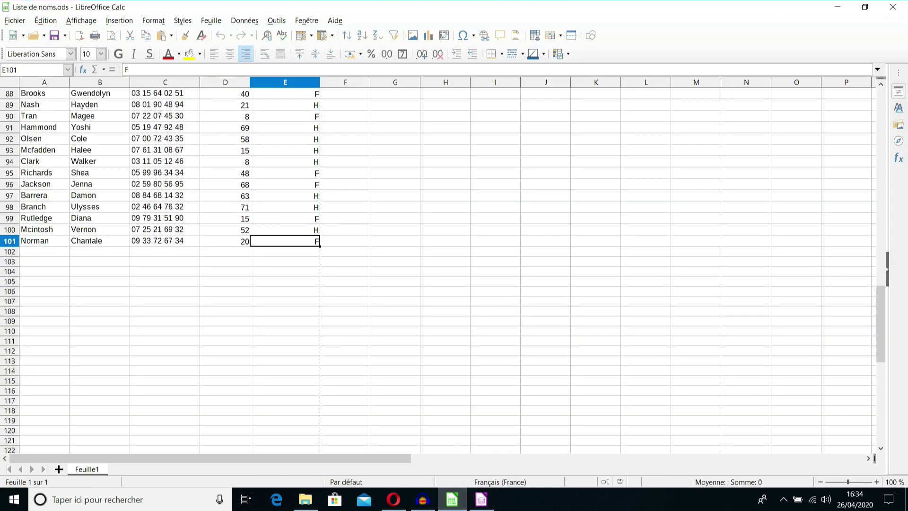
{"action": "left_click", "coordinate": [893, 8]}
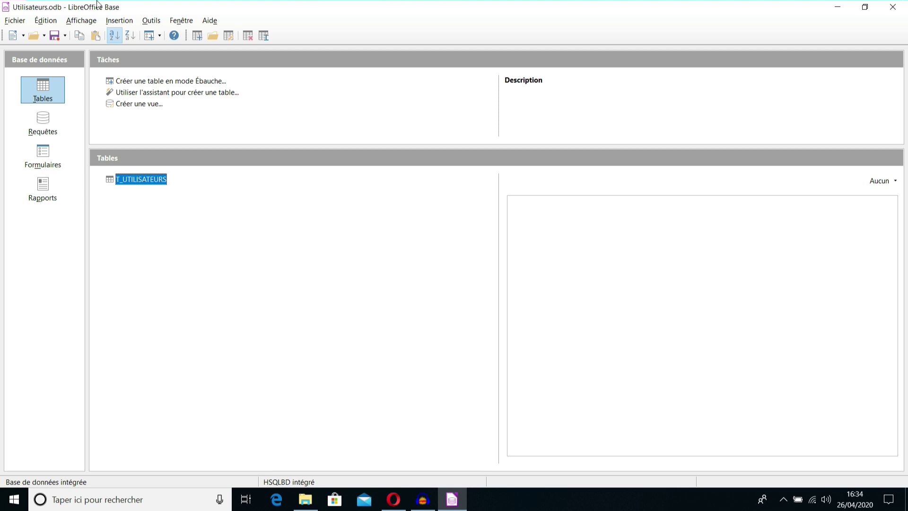
Step: Create a new blank spreadsheet from the Utilisateurs database window
{"action": "left_click", "coordinate": [15, 20]}
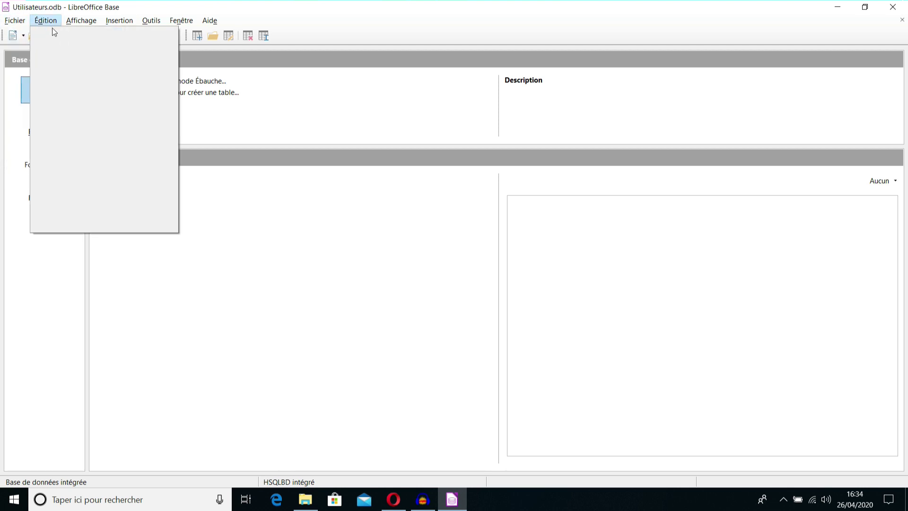
{"action": "mouse_move", "coordinate": [30, 33]}
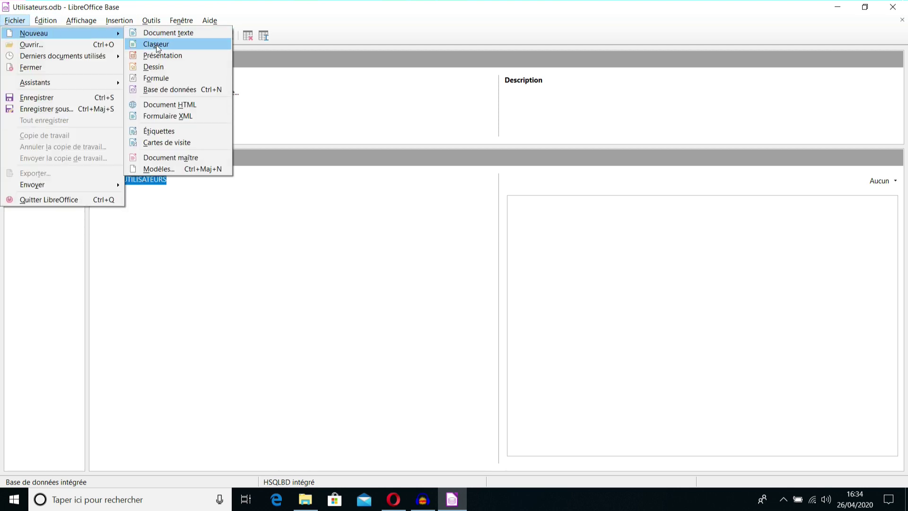
{"action": "left_click", "coordinate": [153, 47]}
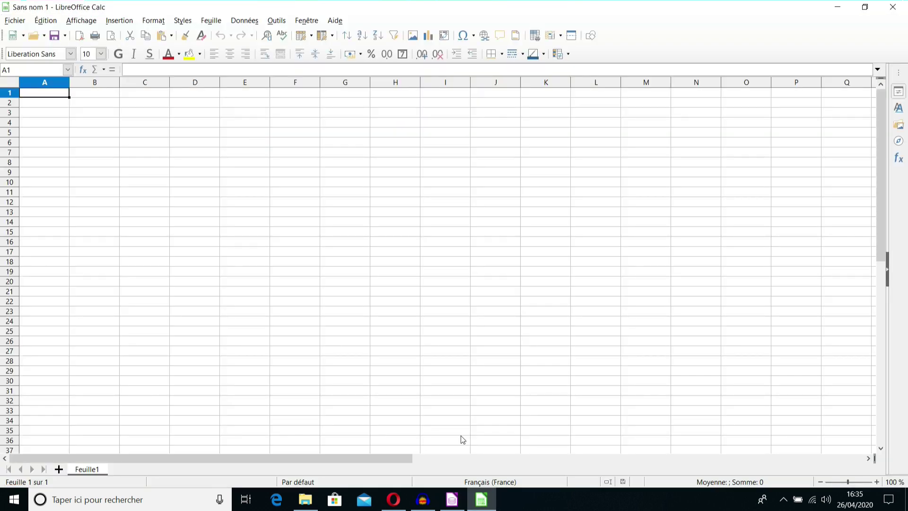
Step: Copy the T_UTILISATEURS table from the Base database and paste it at cell A1 of the new spreadsheet
{"action": "left_click", "coordinate": [452, 499]}
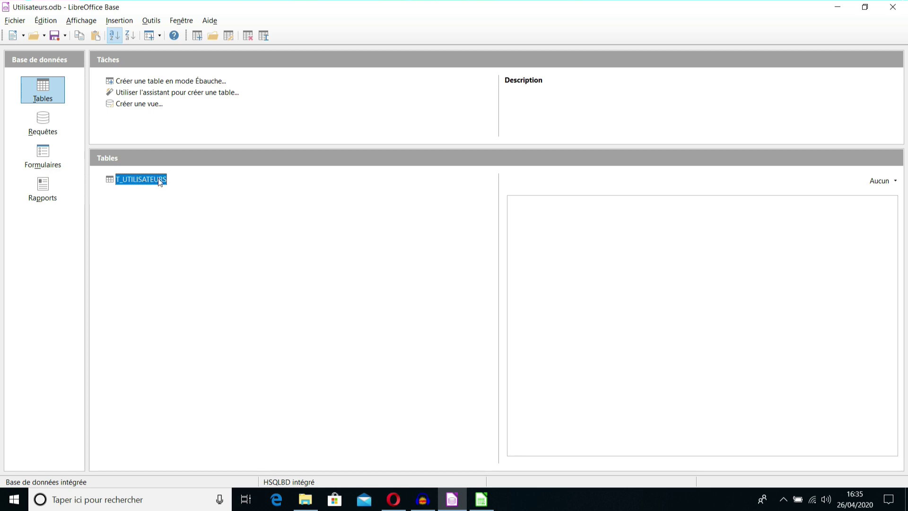
{"action": "right_click", "coordinate": [143, 181]}
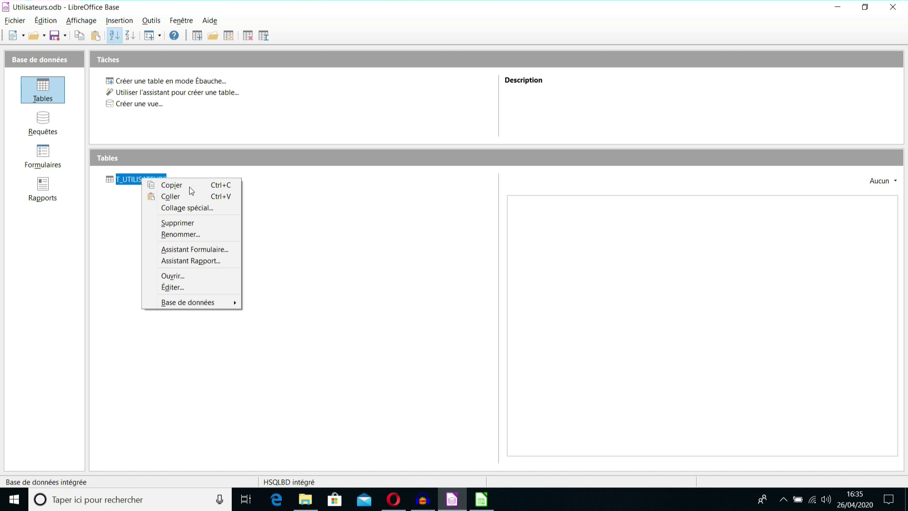
{"action": "left_click", "coordinate": [173, 186]}
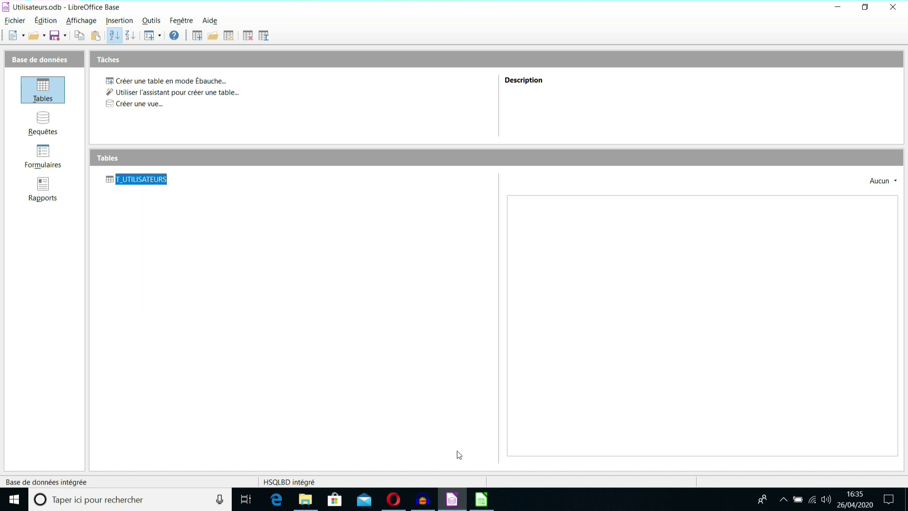
{"action": "left_click", "coordinate": [480, 500]}
{"action": "left_click", "coordinate": [116, 141]}
{"action": "left_click", "coordinate": [48, 94]}
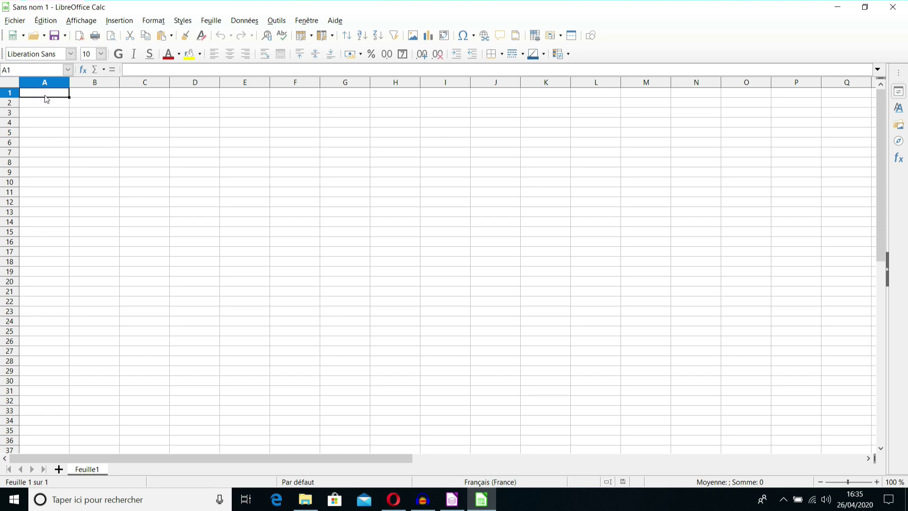
{"action": "right_click", "coordinate": [46, 97]}
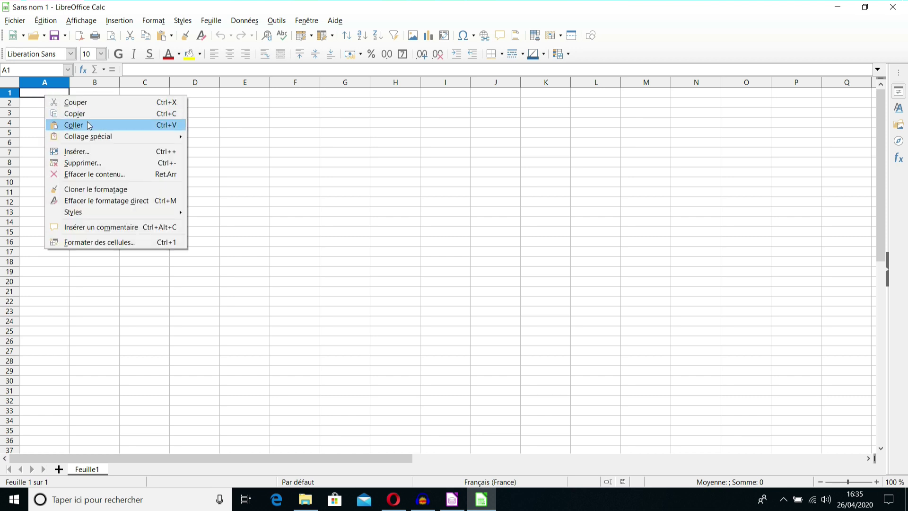
{"action": "left_click", "coordinate": [87, 124]}
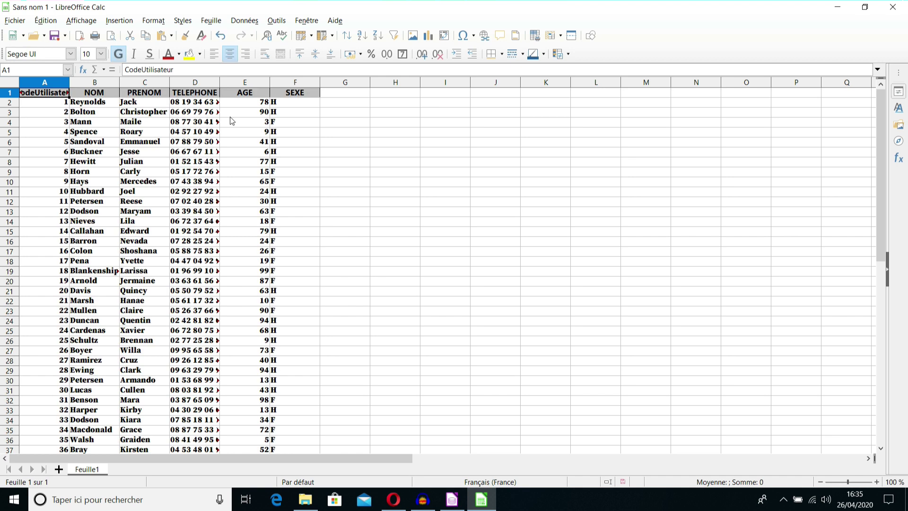
Step: Try to widen the TELEPHONE column of the pasted data
{"action": "left_click", "coordinate": [377, 148]}
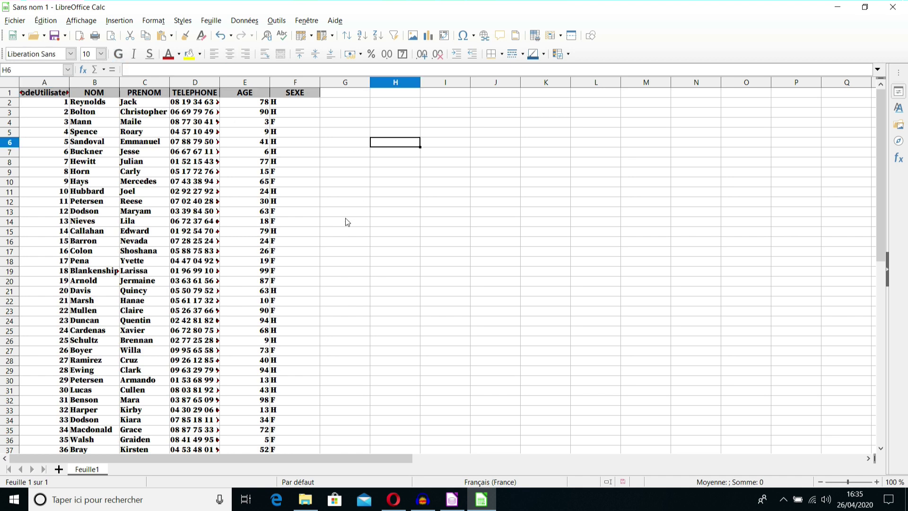
{"action": "left_click", "coordinate": [357, 134]}
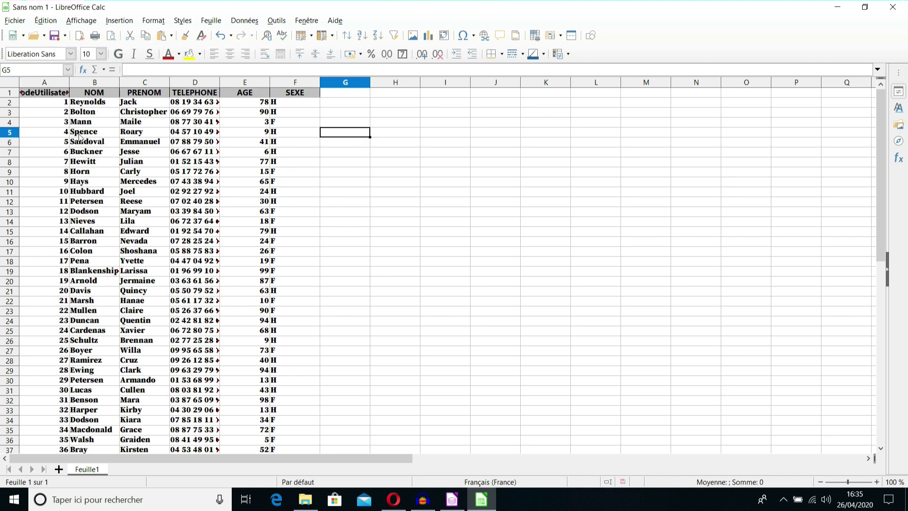
{"action": "left_click", "coordinate": [218, 84]}
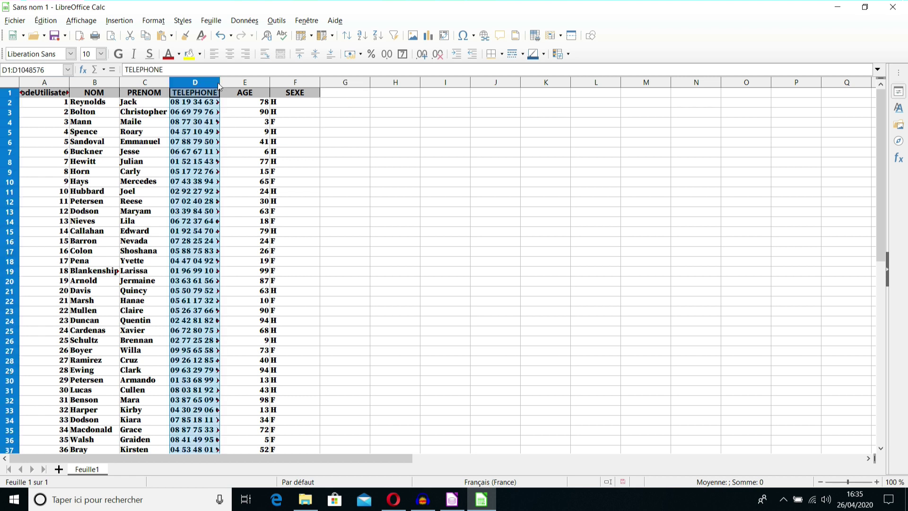
{"action": "left_click", "coordinate": [222, 83]}
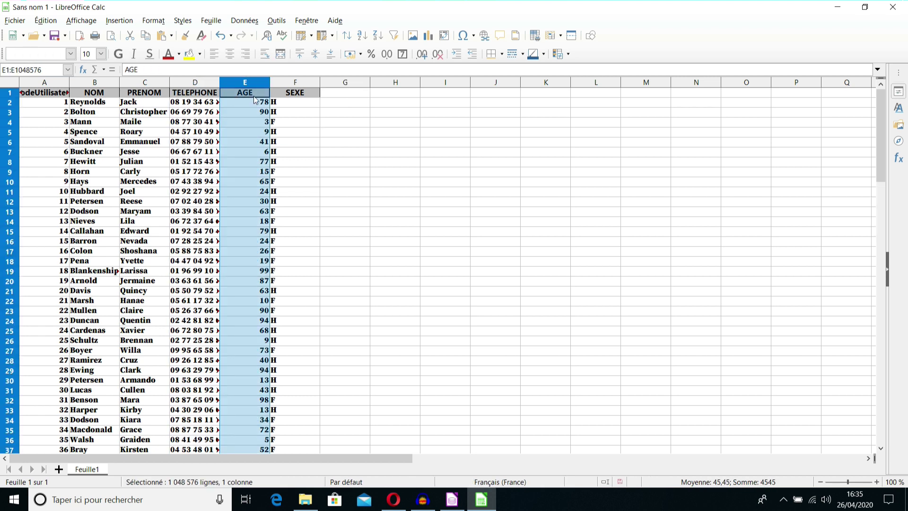
{"action": "left_click", "coordinate": [395, 152]}
Step: Add an AutoFilter to the header row A1:F1 and look through the pasted records
{"action": "left_click_drag", "start_coordinate": [58, 91], "coordinate": [302, 92]}
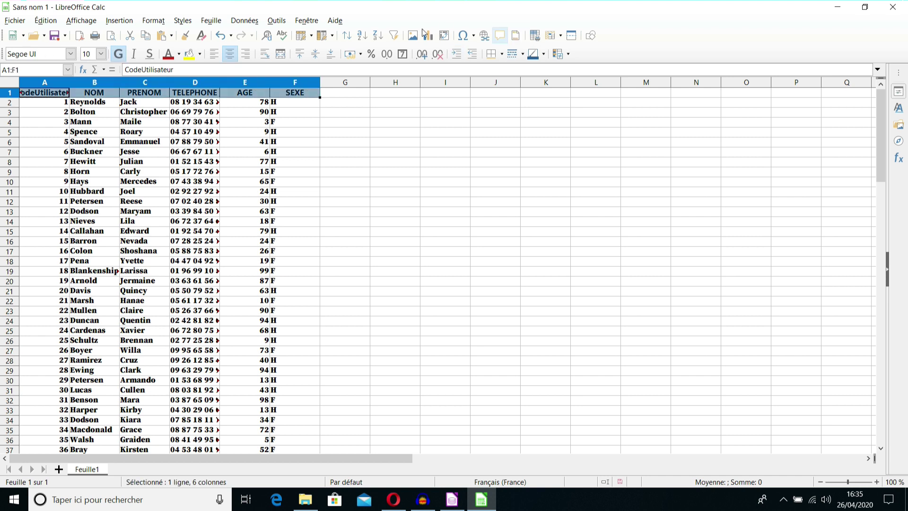
{"action": "left_click", "coordinate": [393, 36]}
{"action": "scroll", "coordinate": [286, 235], "scroll_direction": "down", "scroll_amount": 17}
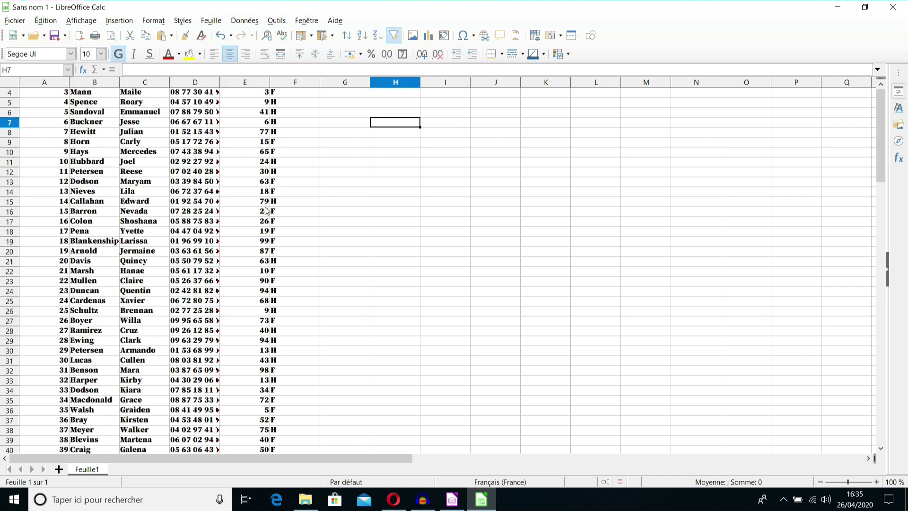
{"action": "scroll", "coordinate": [289, 237], "scroll_direction": "up", "scroll_amount": 4}
{"action": "scroll", "coordinate": [290, 237], "scroll_direction": "down", "scroll_amount": 1}
{"action": "scroll", "coordinate": [290, 237], "scroll_direction": "up", "scroll_amount": 1}
Step: Close the new spreadsheet and the Utilisateurs database without saving either one
{"action": "left_click", "coordinate": [893, 6]}
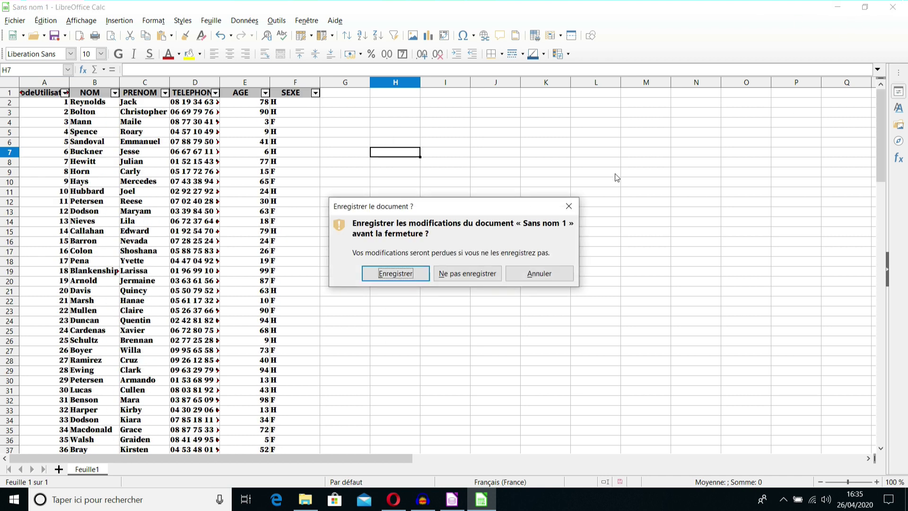
{"action": "left_click", "coordinate": [478, 273]}
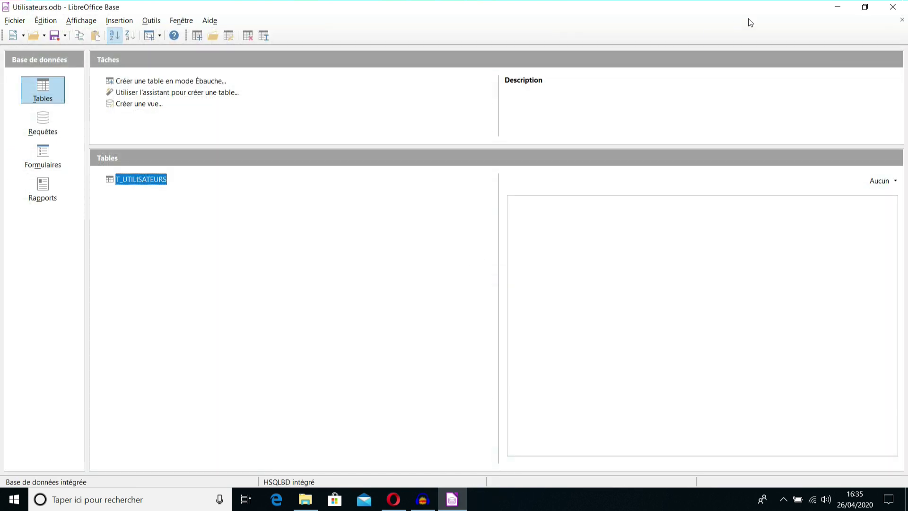
{"action": "left_click", "coordinate": [893, 7]}
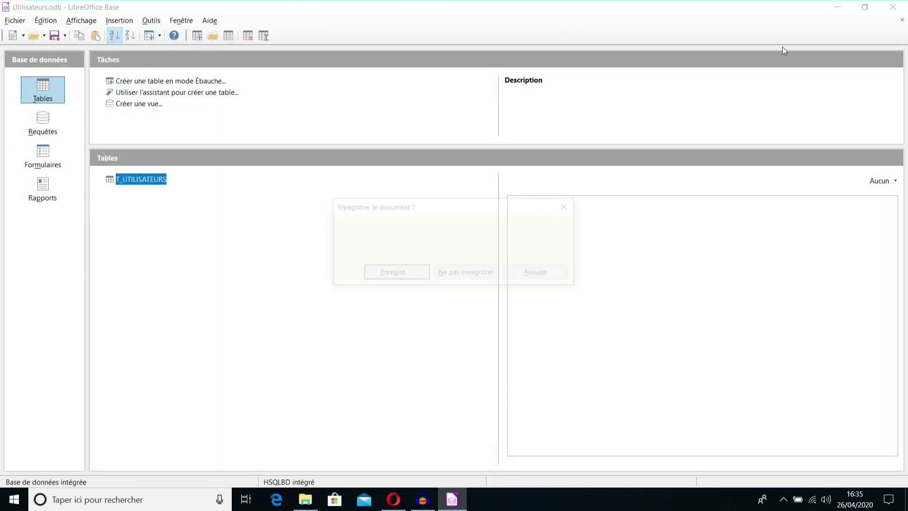
{"action": "left_click", "coordinate": [478, 273]}
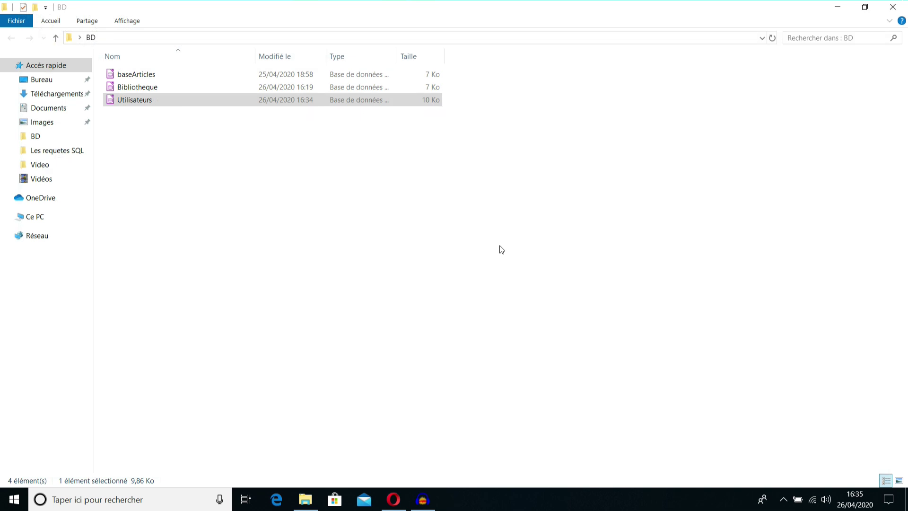
Step: Close the BD folder window and bring up generatedata.com in the Opera browser
{"action": "left_click", "coordinate": [891, 9]}
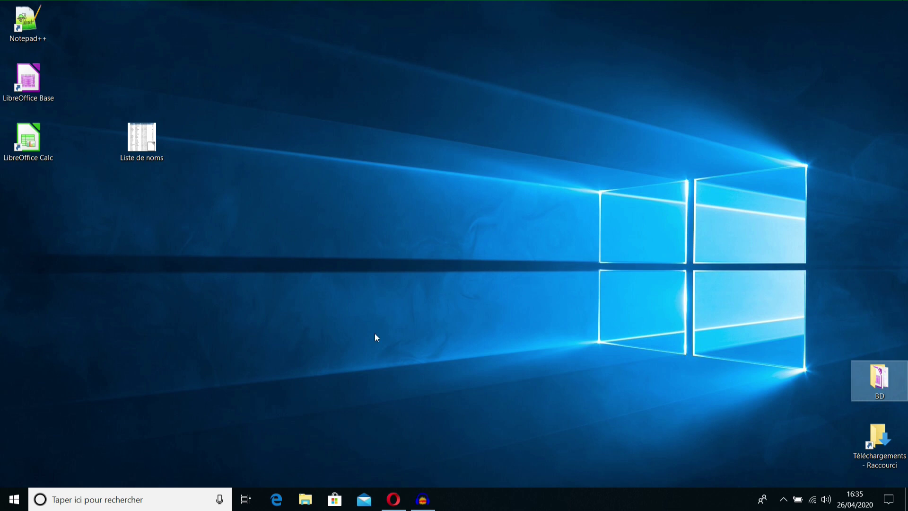
{"action": "mouse_move", "coordinate": [393, 502]}
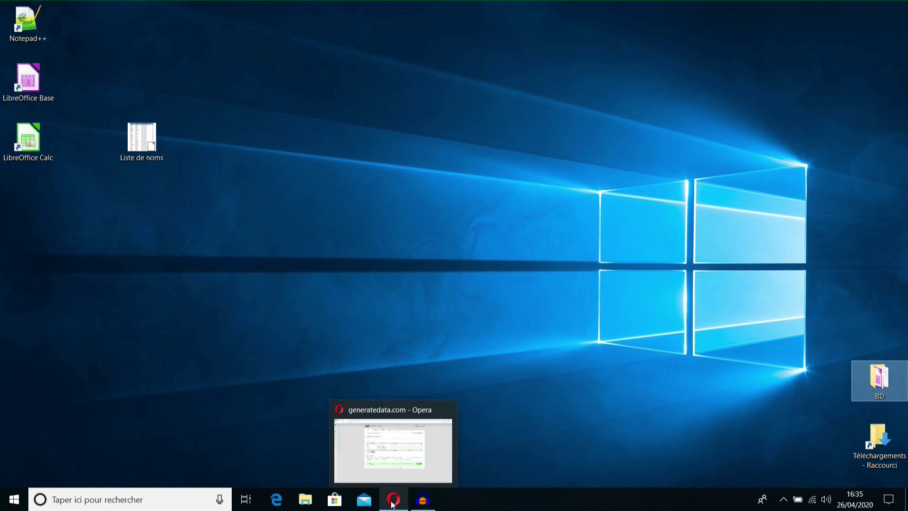
{"action": "left_click", "coordinate": [445, 266]}
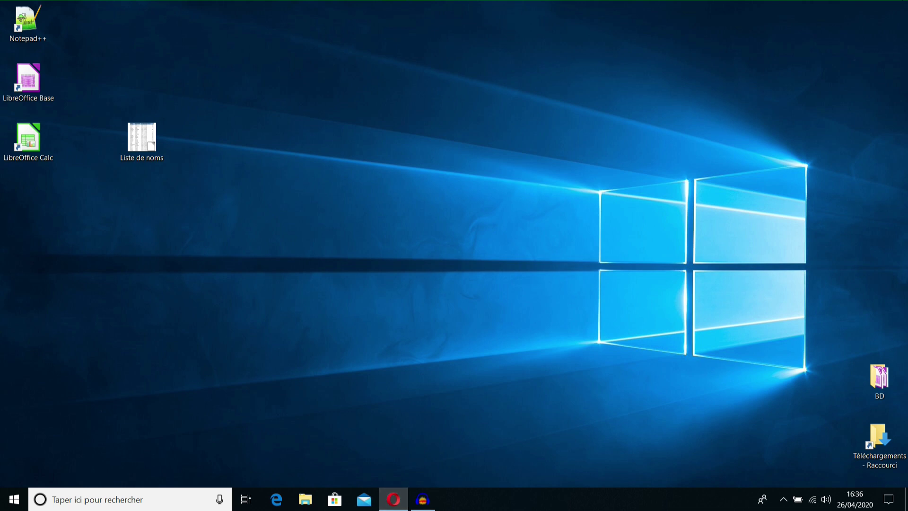
{"action": "left_click_drag", "start_coordinate": [888, 349], "coordinate": [260, 0]}
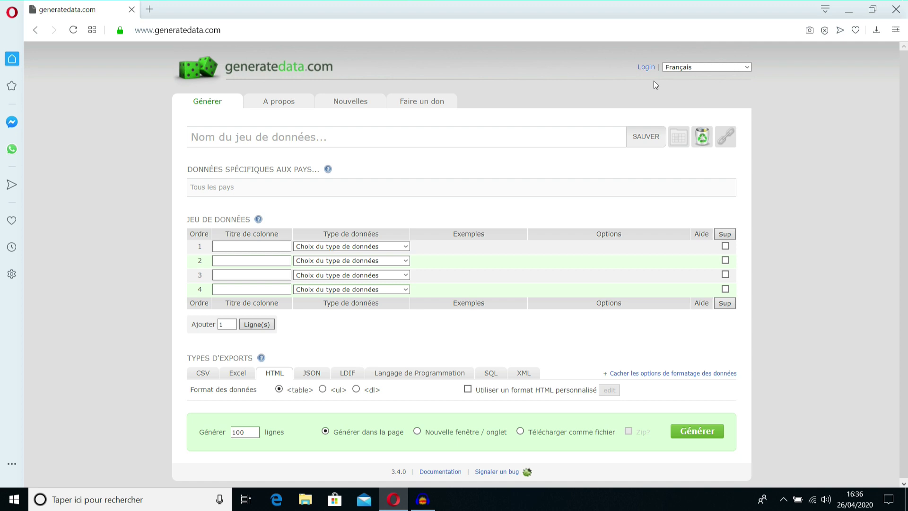
Step: Keep the site language as Français and choose France as the country for country-specific data
{"action": "left_click", "coordinate": [691, 69]}
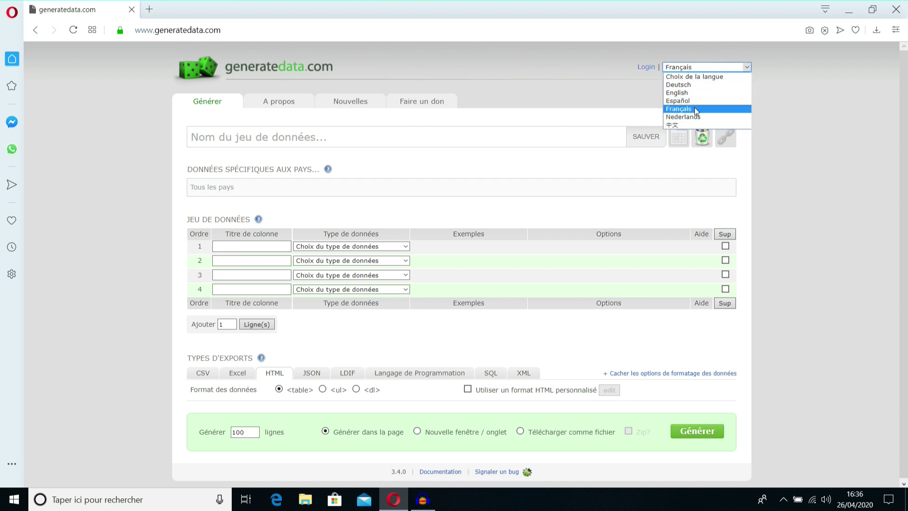
{"action": "left_click", "coordinate": [682, 110]}
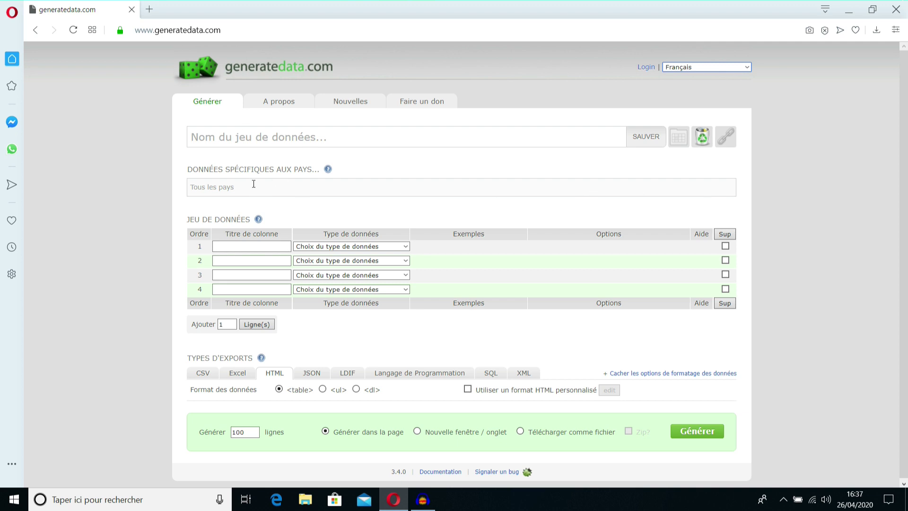
{"action": "left_click", "coordinate": [462, 182]}
{"action": "scroll", "coordinate": [237, 278], "scroll_direction": "down", "scroll_amount": 5}
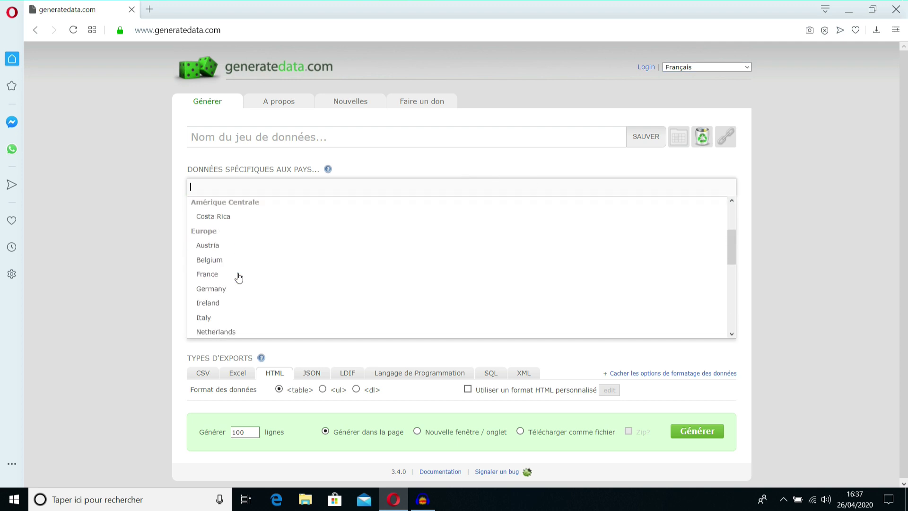
{"action": "left_click", "coordinate": [210, 244]}
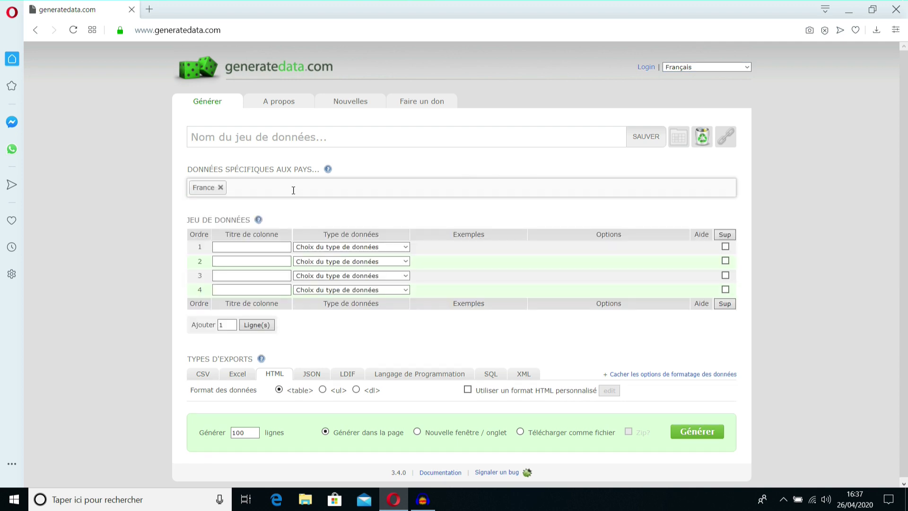
Step: Define the first data column as NOM with data type Noms and the example format Smith (nom de famille)
{"action": "left_click", "coordinate": [259, 247]}
{"action": "type", "text": "NO"}
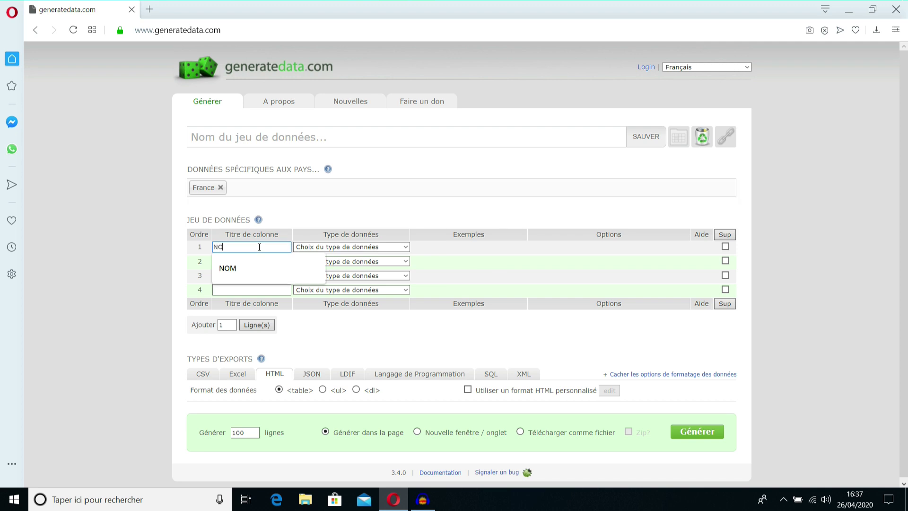
{"action": "type", "text": "M"}
{"action": "left_click", "coordinate": [347, 247]}
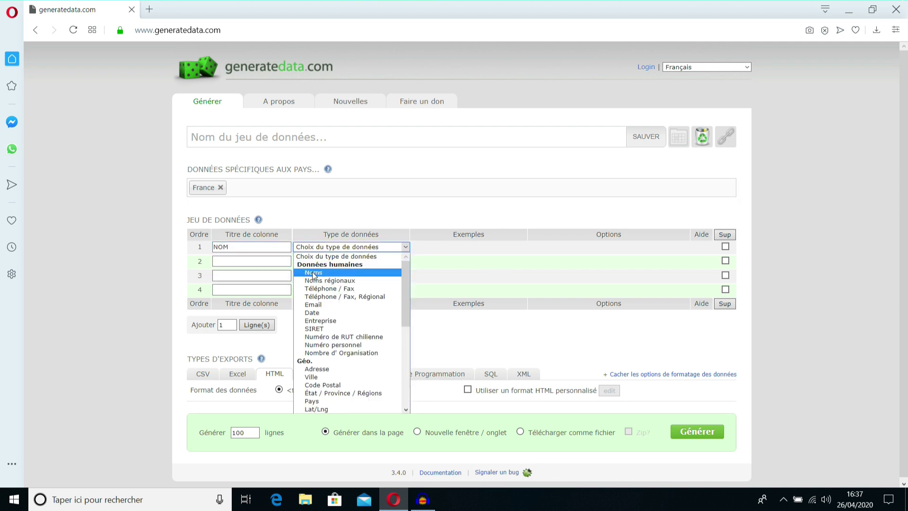
{"action": "left_click", "coordinate": [313, 273]}
{"action": "left_click", "coordinate": [501, 246]}
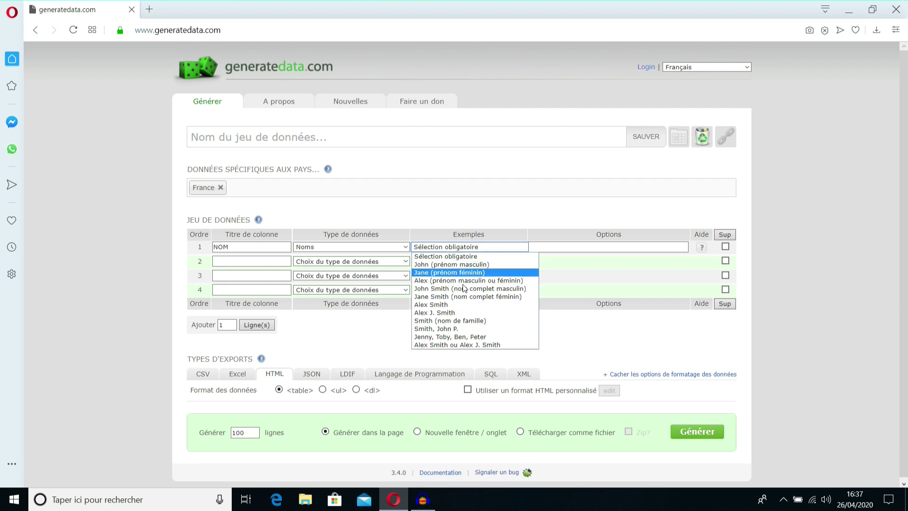
{"action": "left_click", "coordinate": [441, 321]}
Step: Define the second data column as PRENOM with data type Noms and the example format Alex (prénom masculin ou féminin)
{"action": "left_click", "coordinate": [239, 260]}
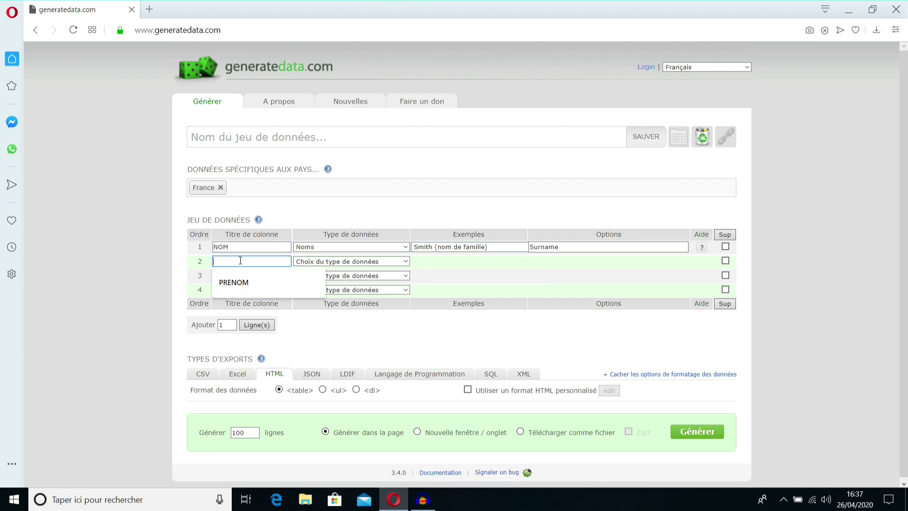
{"action": "type", "text": "PRENOM"}
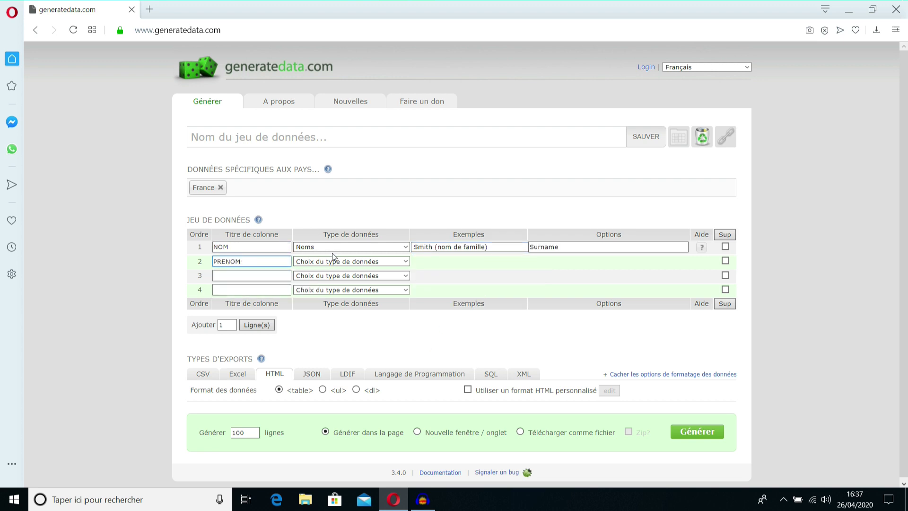
{"action": "left_click", "coordinate": [345, 263]}
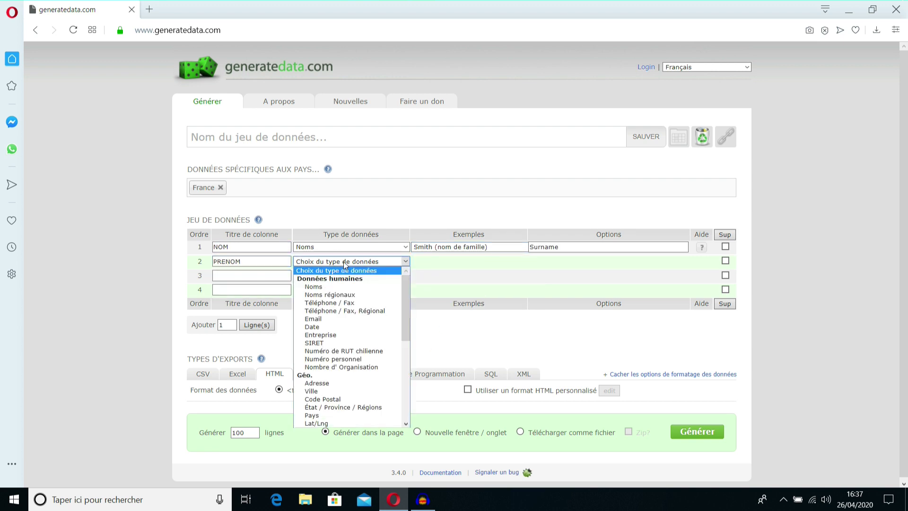
{"action": "left_click", "coordinate": [327, 286]}
{"action": "left_click", "coordinate": [463, 264]}
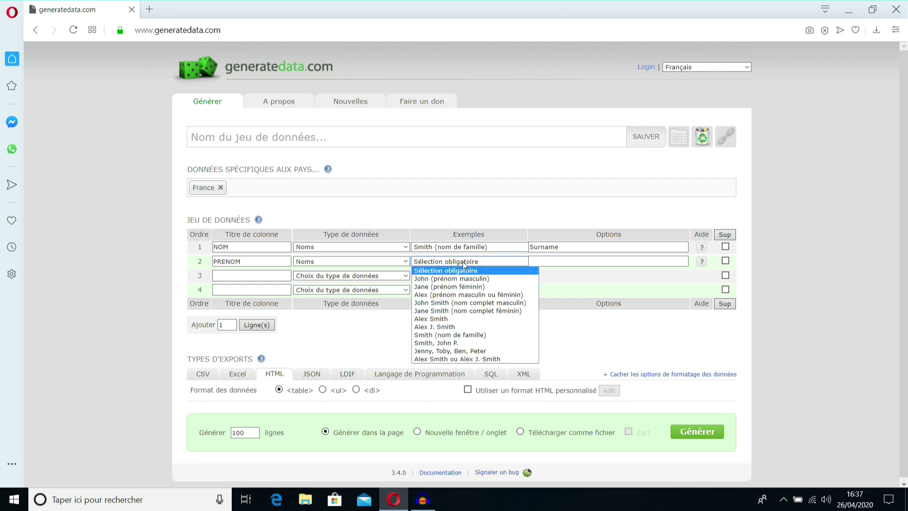
{"action": "left_click", "coordinate": [466, 295]}
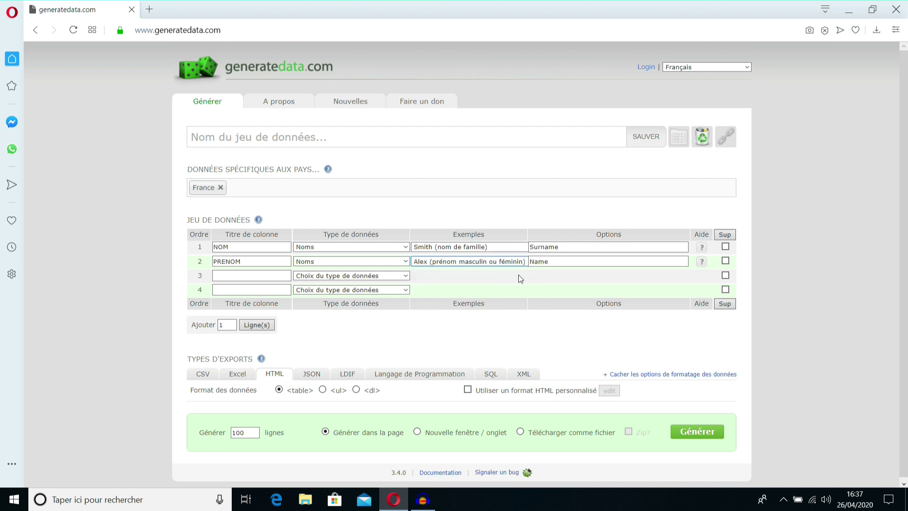
Step: Define the third data column as TELEPHONE with data type Téléphone / Fax and the France number format
{"action": "left_click", "coordinate": [262, 276]}
{"action": "left_click", "coordinate": [237, 296]}
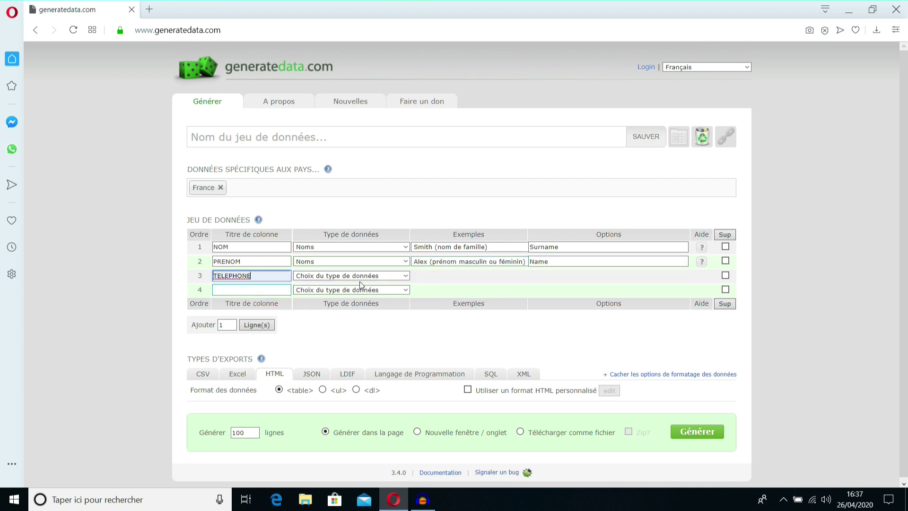
{"action": "left_click", "coordinate": [373, 276]}
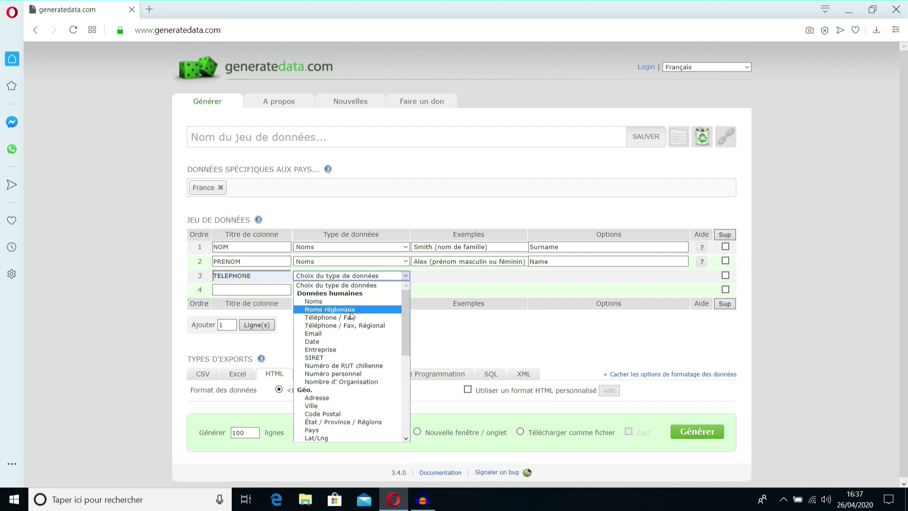
{"action": "left_click", "coordinate": [324, 318]}
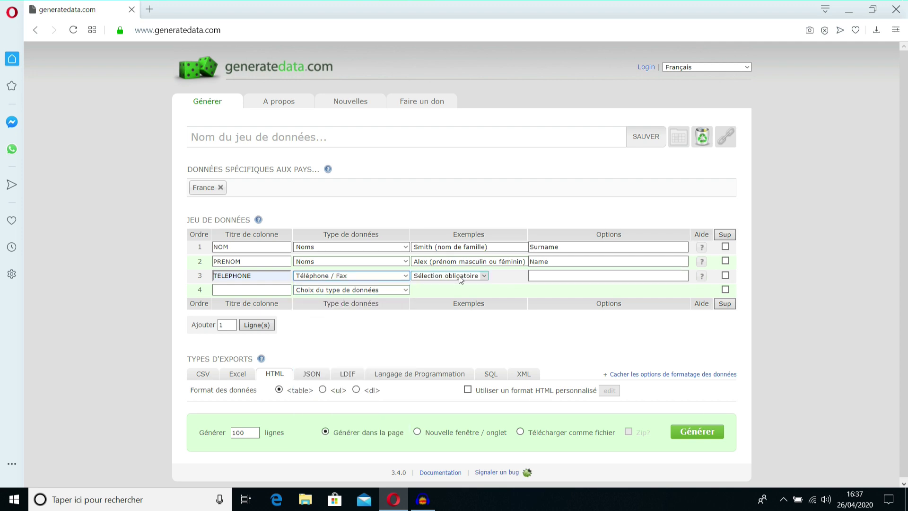
{"action": "left_click", "coordinate": [447, 275]}
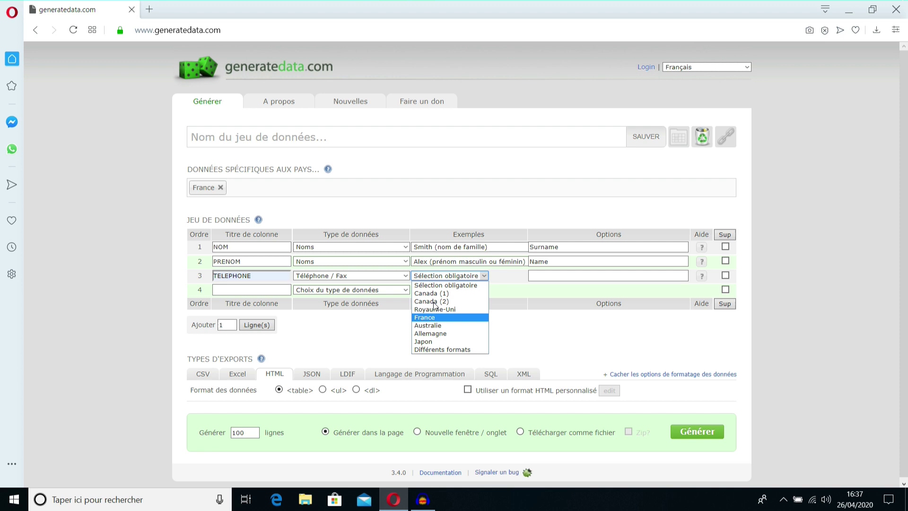
{"action": "left_click", "coordinate": [425, 317]}
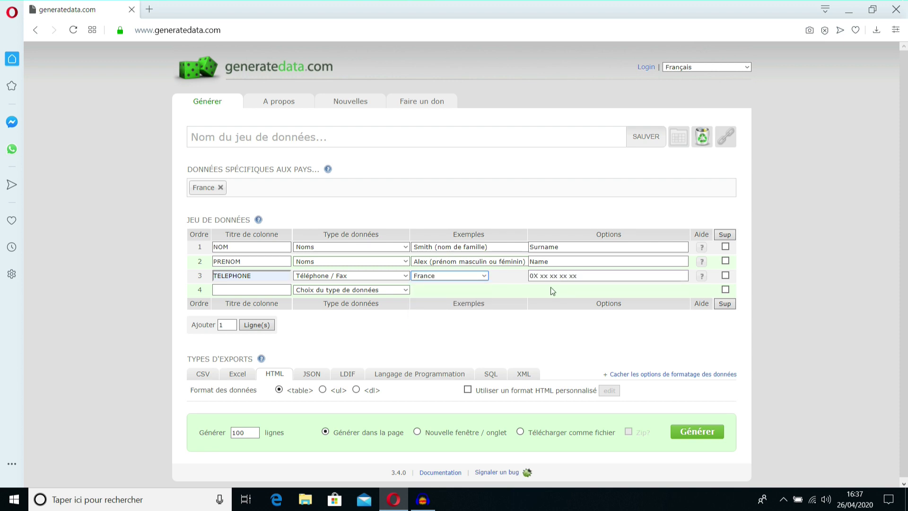
Step: Choose Excel as the export type, generate 100 rows as a file download, and check the downloads list
{"action": "scroll", "coordinate": [412, 341], "scroll_direction": "down", "scroll_amount": 1}
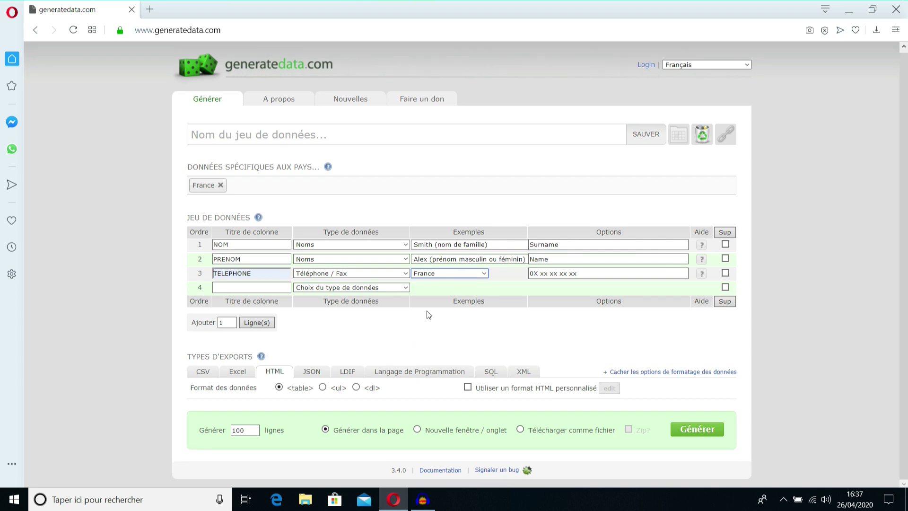
{"action": "left_click", "coordinate": [238, 373]}
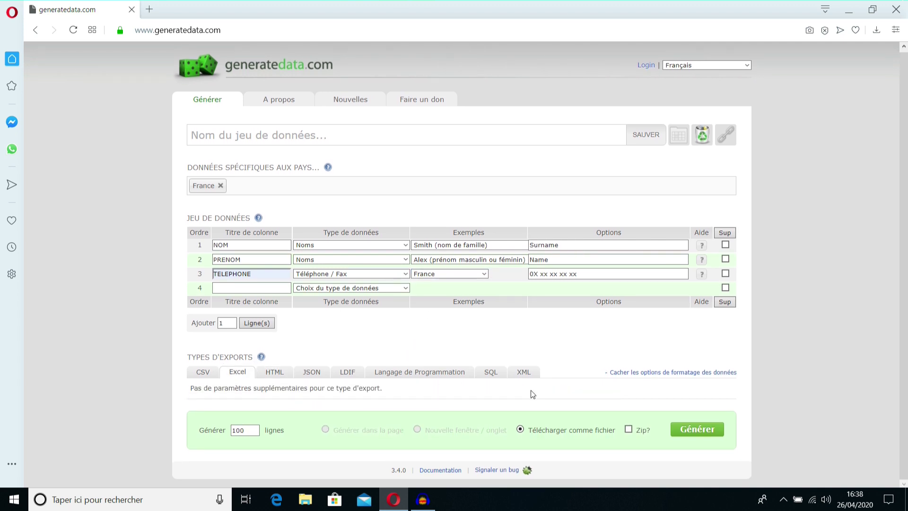
{"action": "double_click", "coordinate": [251, 430]}
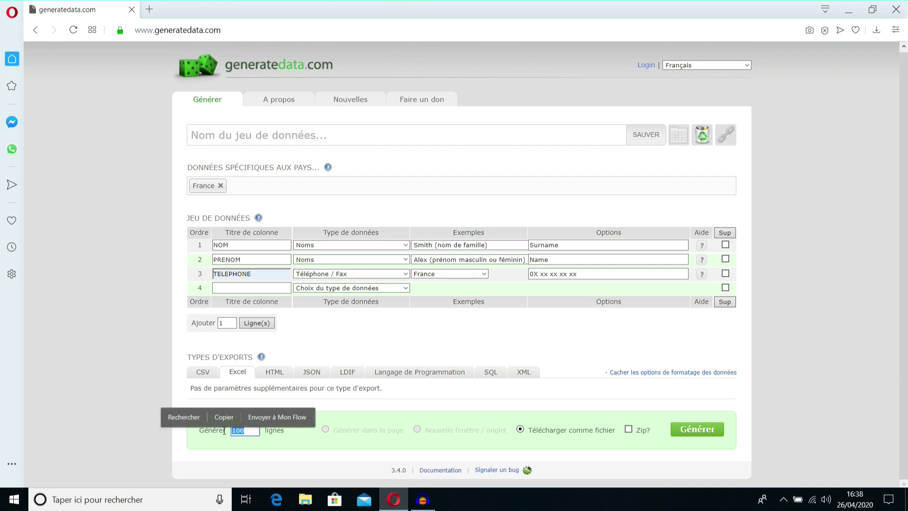
{"action": "left_click", "coordinate": [713, 429]}
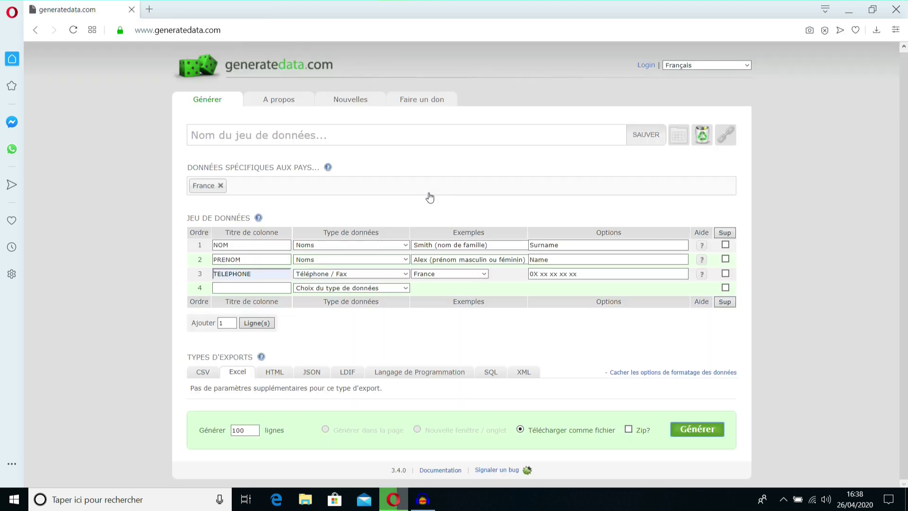
{"action": "left_click", "coordinate": [875, 31]}
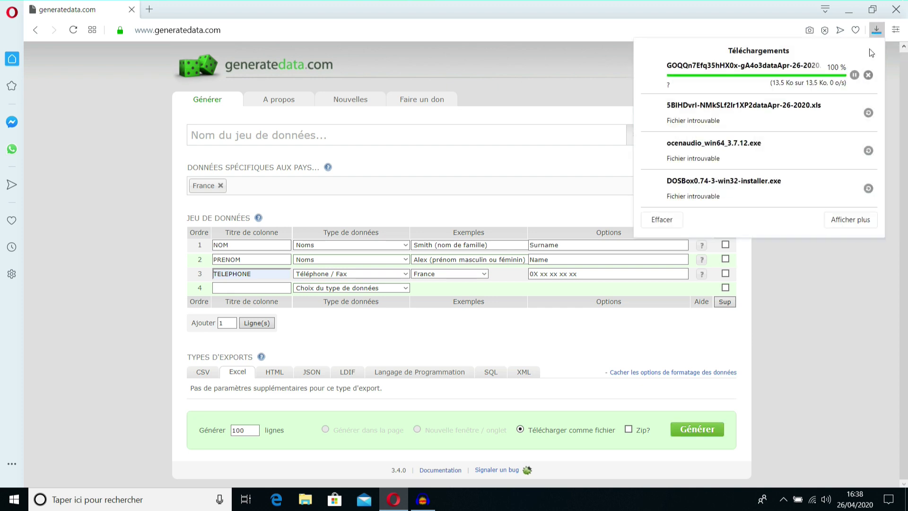
{"action": "left_click", "coordinate": [847, 10]}
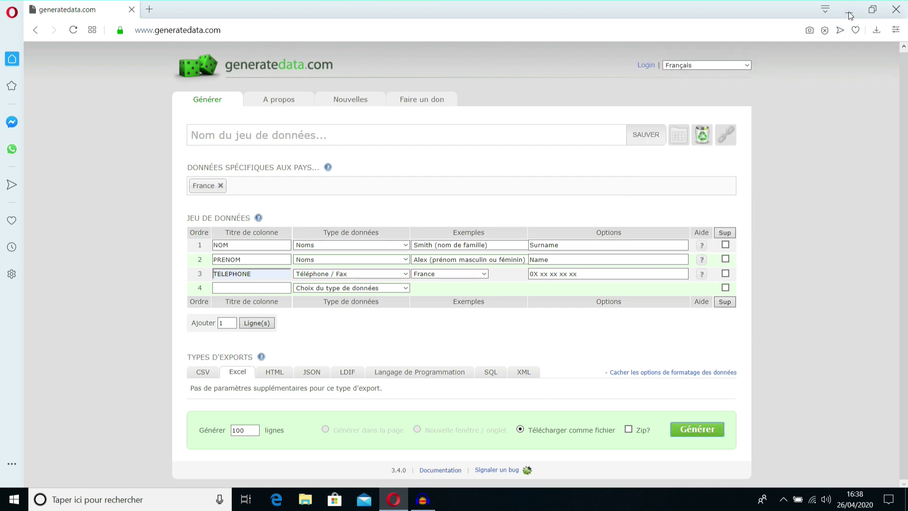
Step: Minimize the browser and open the generated spreadsheet from the Téléchargements folder
{"action": "left_click", "coordinate": [847, 10]}
{"action": "double_click", "coordinate": [882, 437]}
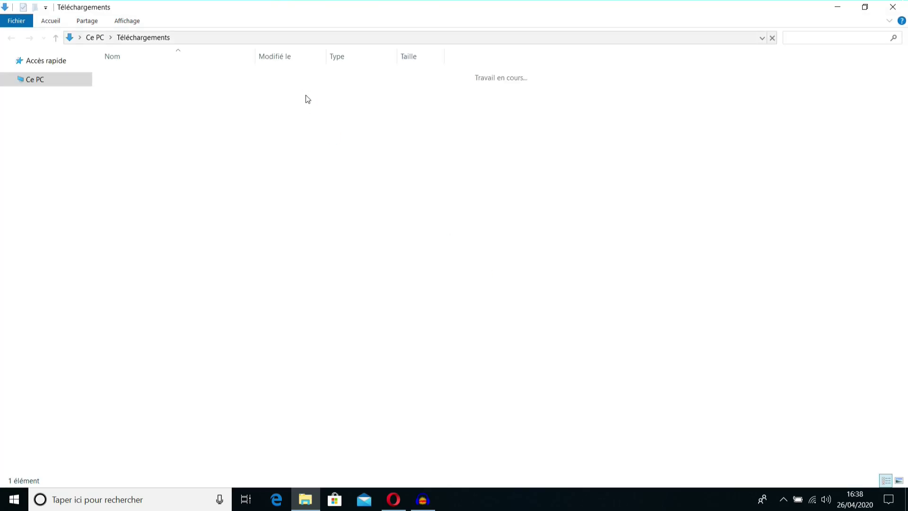
{"action": "left_click", "coordinate": [183, 76]}
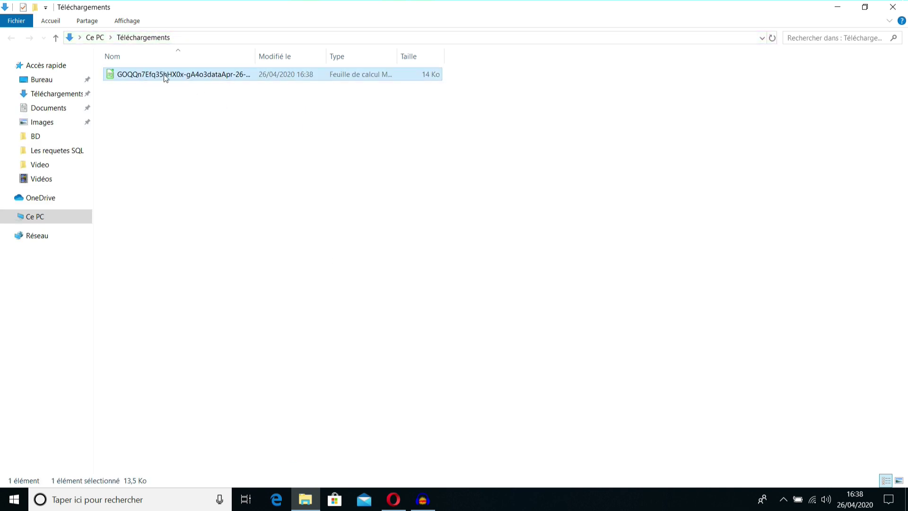
{"action": "double_click", "coordinate": [166, 76]}
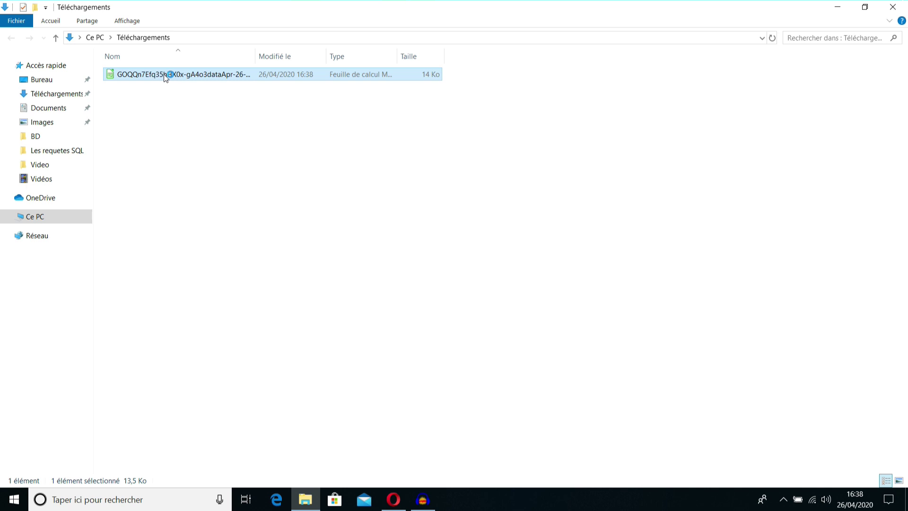